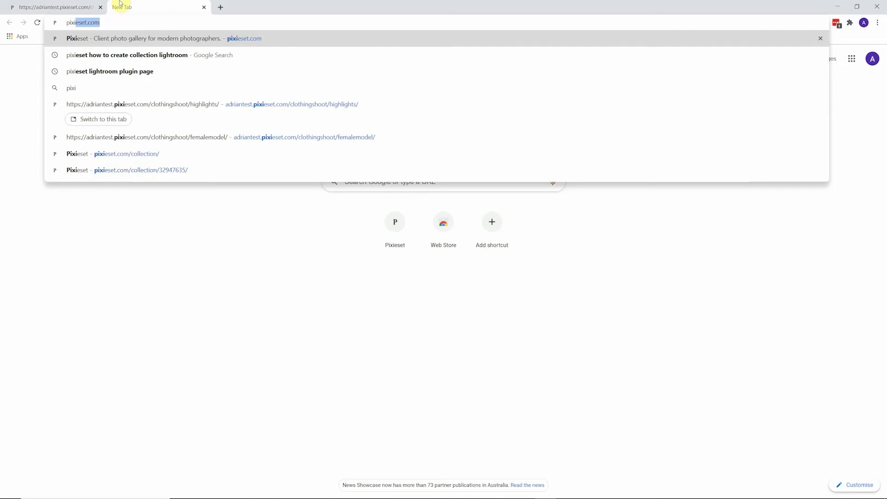
Go to pixieset.com, open its Tools page and download the Lightroom Plugin.
text(set.com)
key(Return)
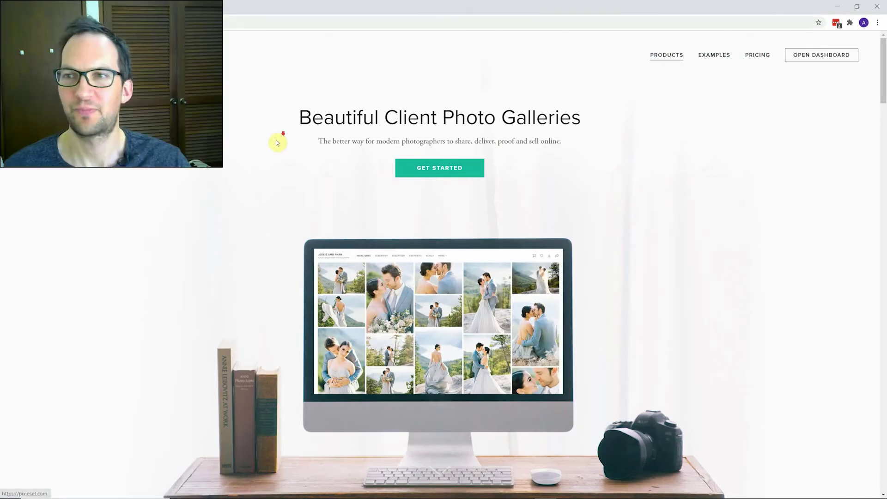
scroll(276, 139, down, 20)
scroll(210, 186, down, 20)
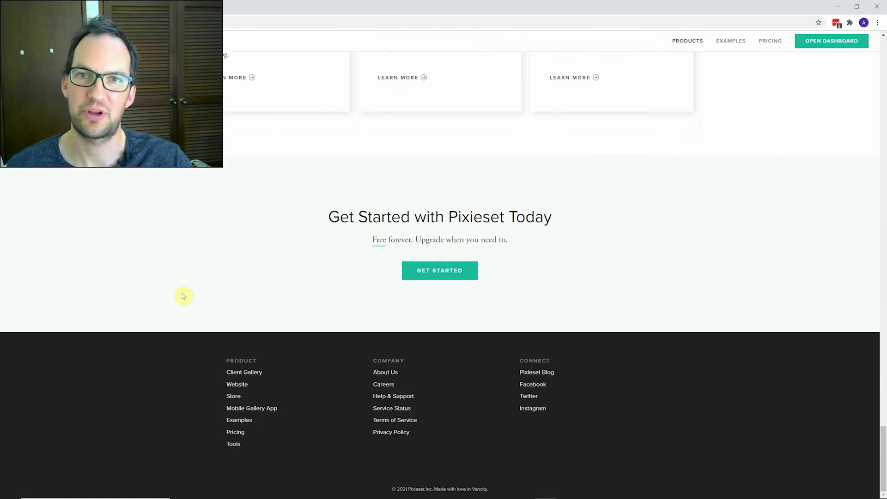
click(233, 444)
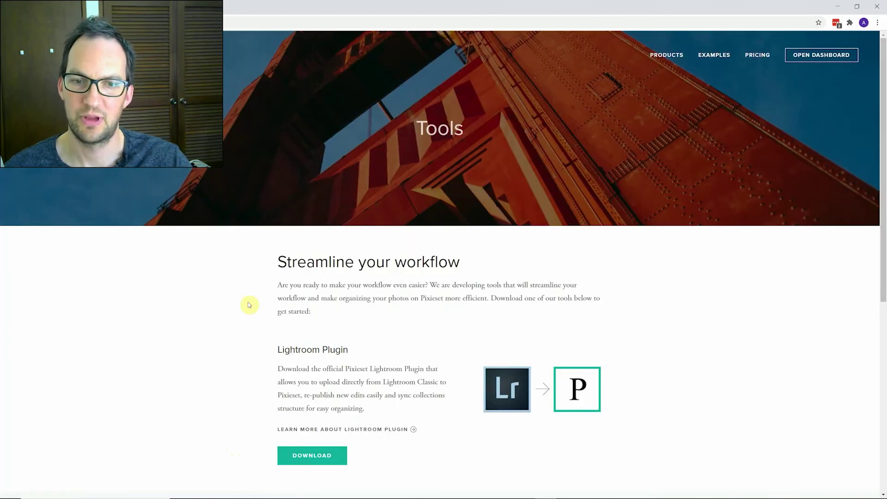
scroll(318, 277, down, 4)
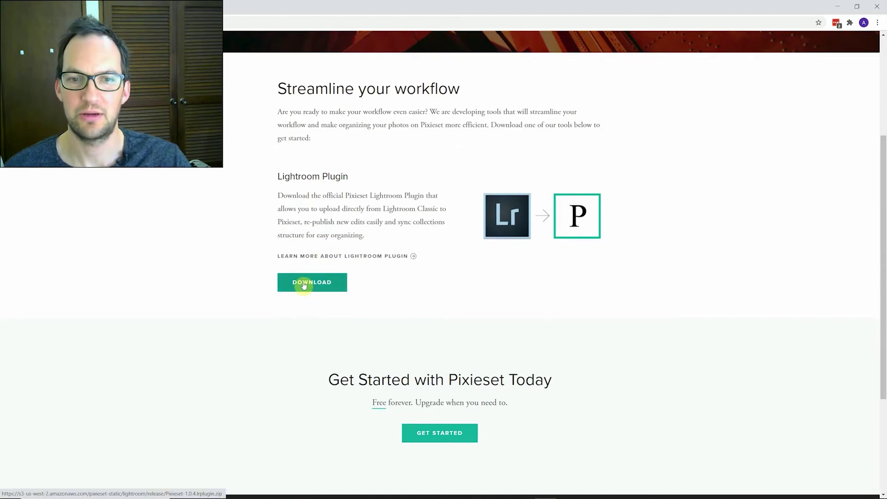
click(303, 283)
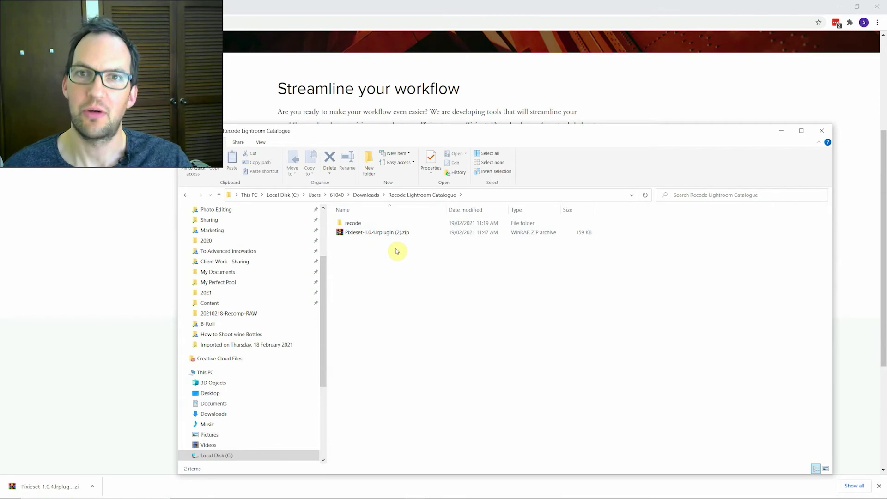
Extract the downloaded Pixieset-1.0.4.lrplugin (2).zip into its own folder of the same name.
click(368, 235)
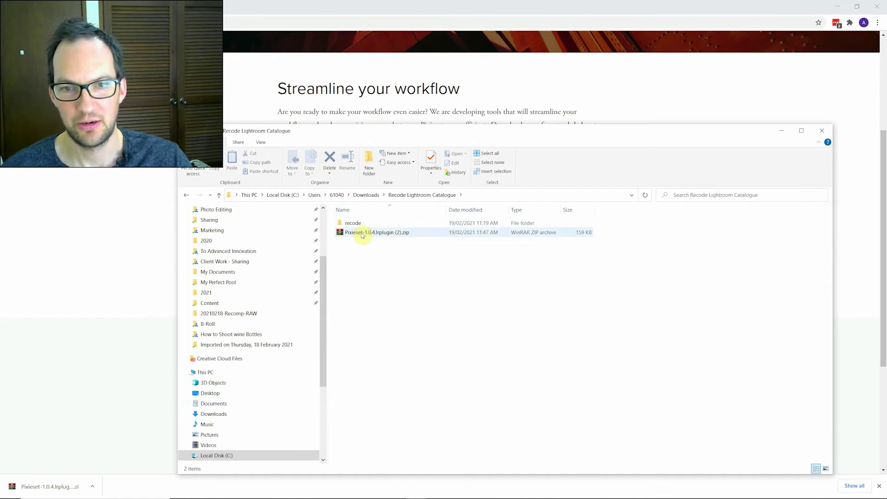
click(361, 234)
right_click(360, 233)
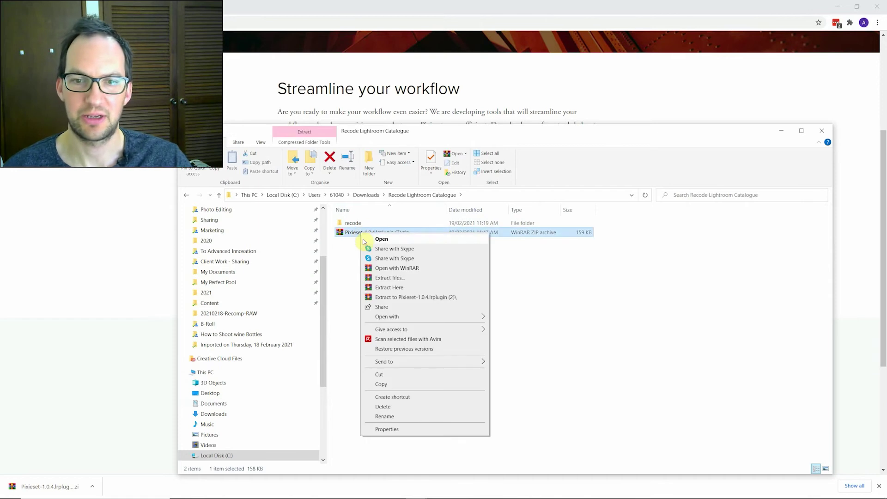
click(396, 298)
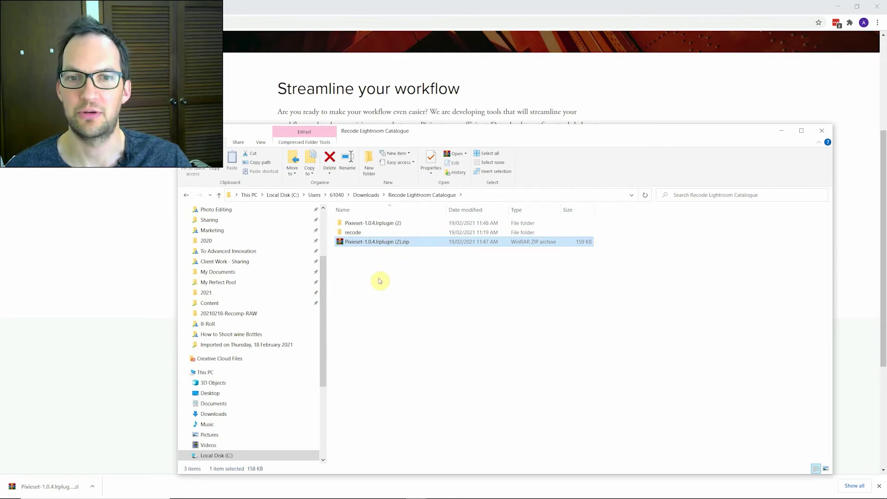
Look through the extracted Pixieset-1.0.4.lrplugin (2) folder and the files inside its Pixieset.lrplugin subfolder.
double_click(382, 226)
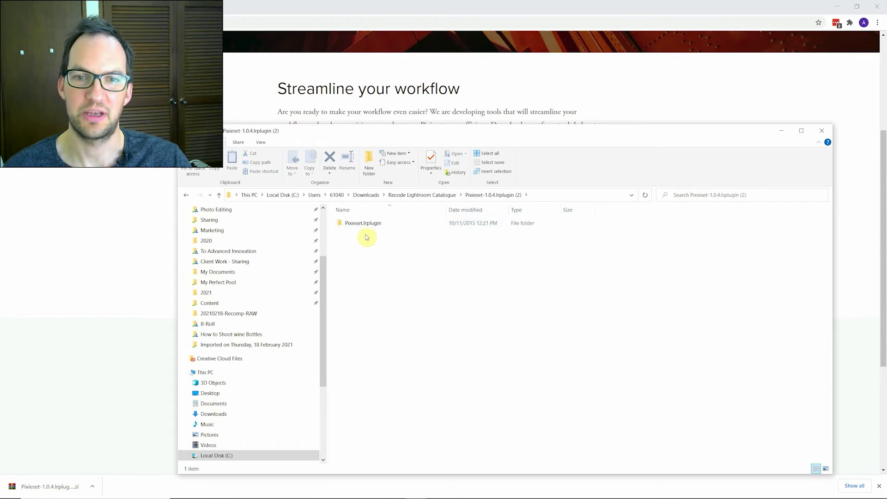
click(362, 227)
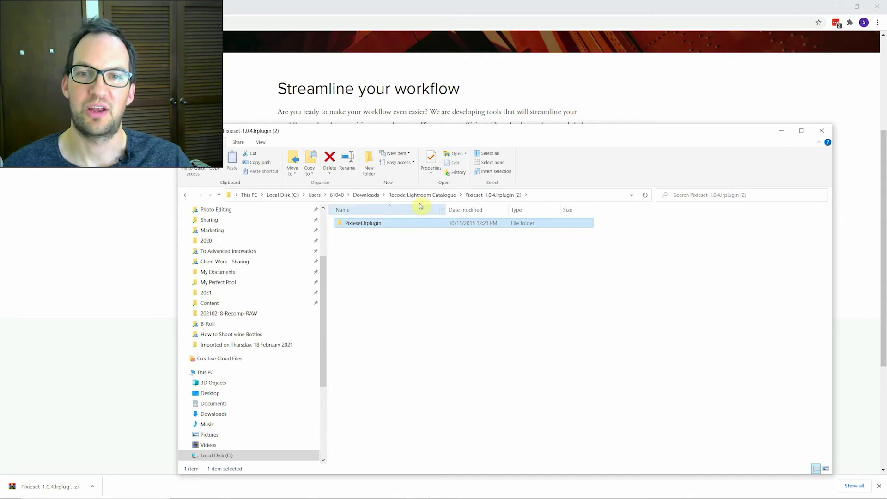
double_click(351, 227)
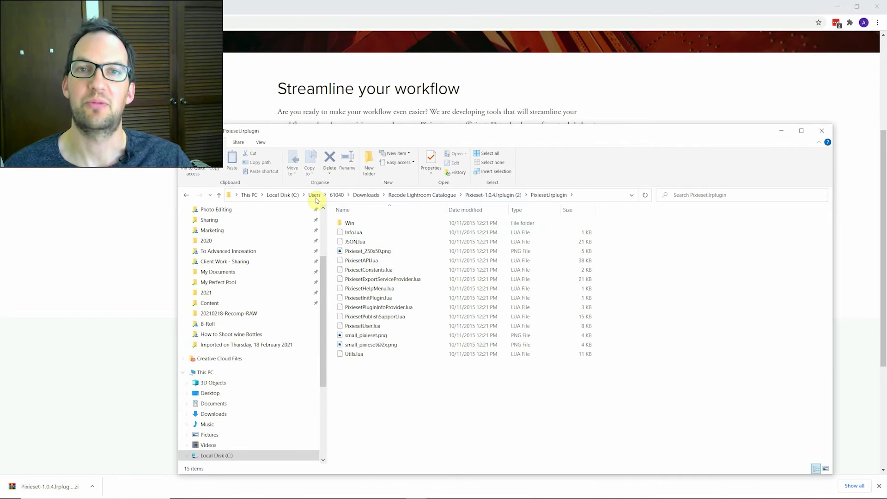
click(186, 194)
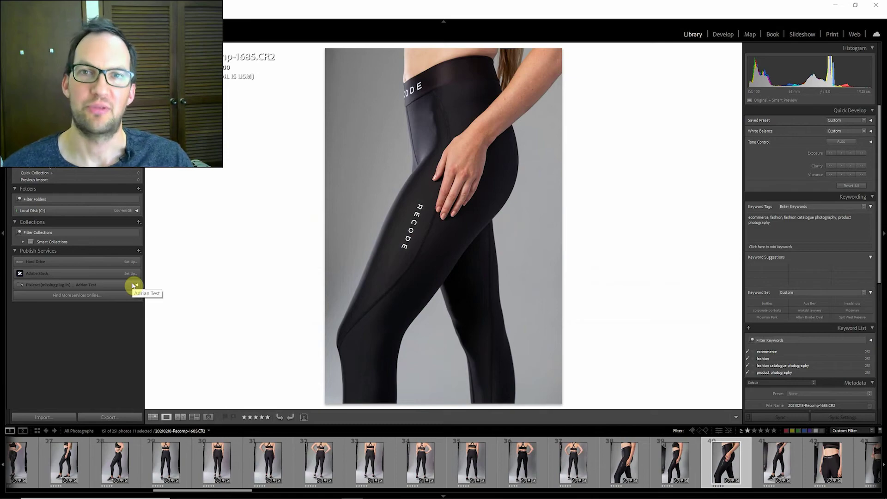
Switch to Lightroom Classic and start adding a plug-in from the Plug-in Manager.
click(9, 13)
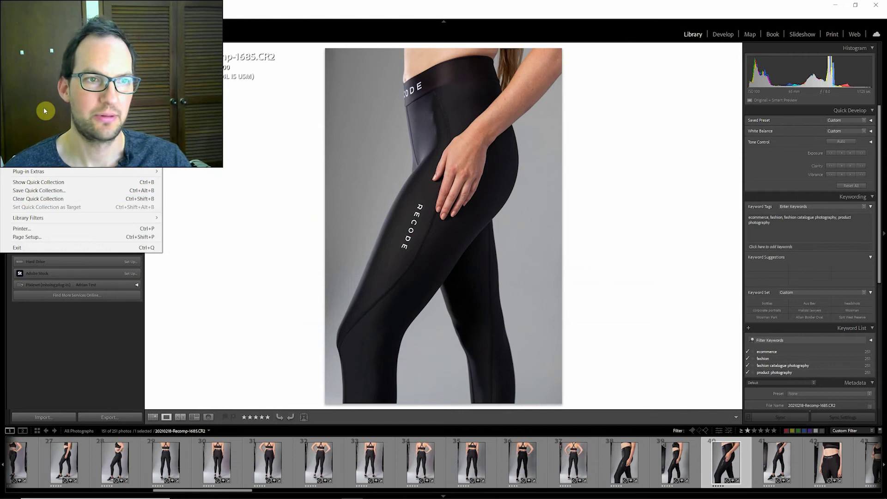
click(27, 161)
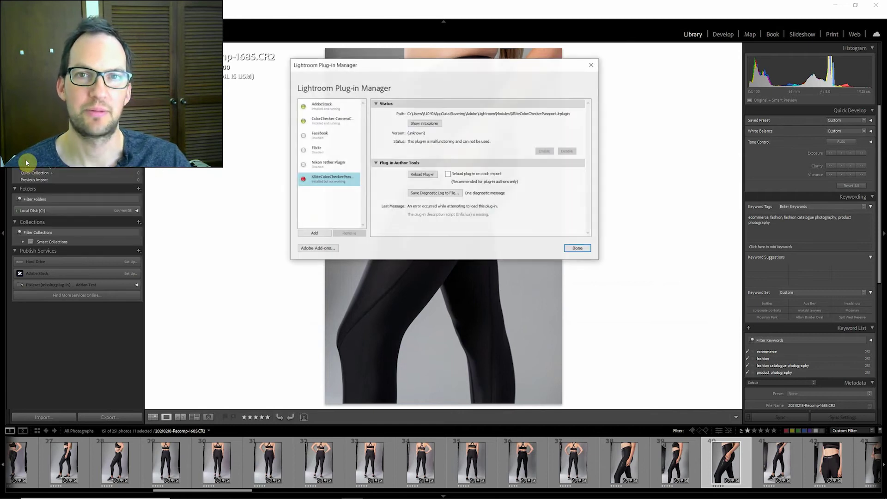
click(321, 234)
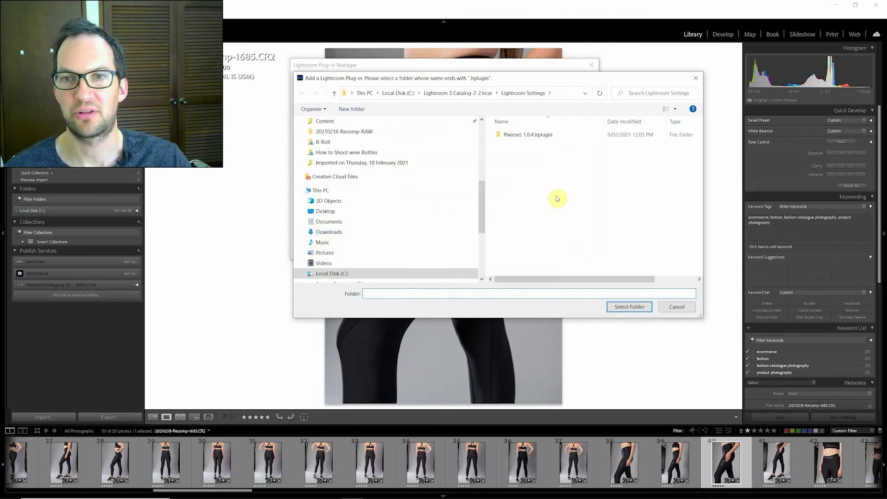
Browse to the Pixieset-1.0.4.lrplugin (2) folder inside Downloads > Recode Lightroom Catalogue.
click(473, 93)
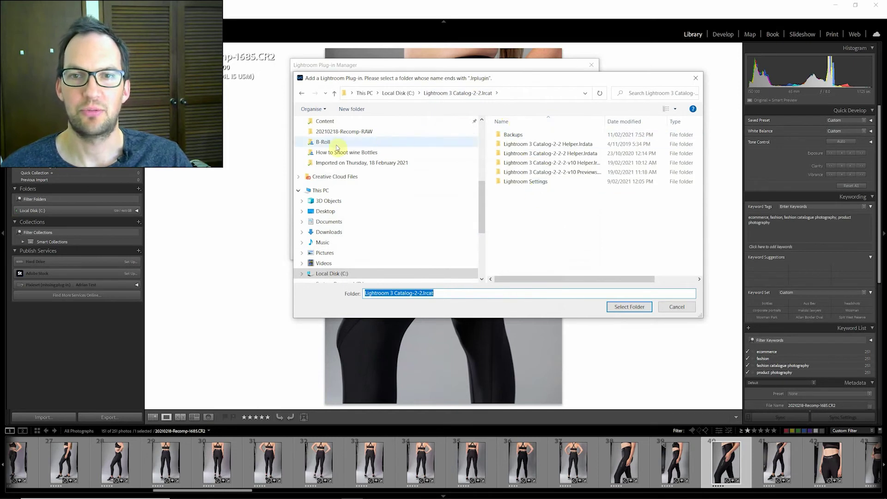
scroll(335, 167, up, 5)
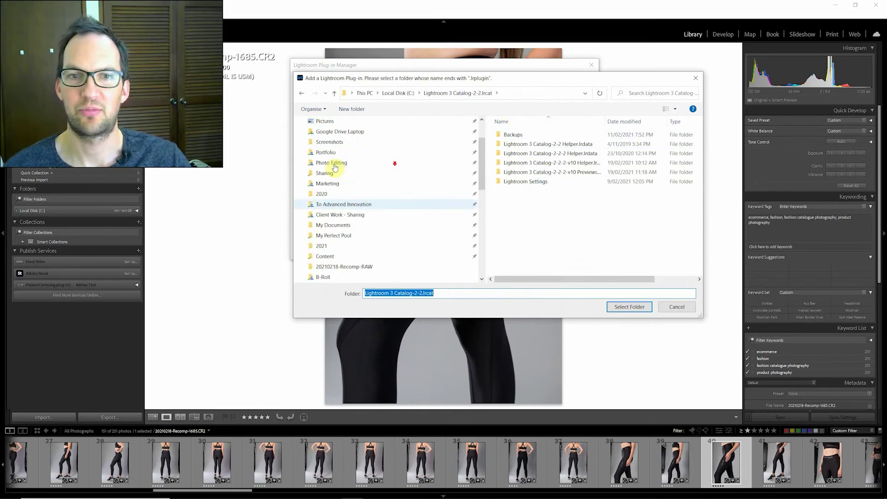
scroll(335, 168, up, 3)
click(330, 149)
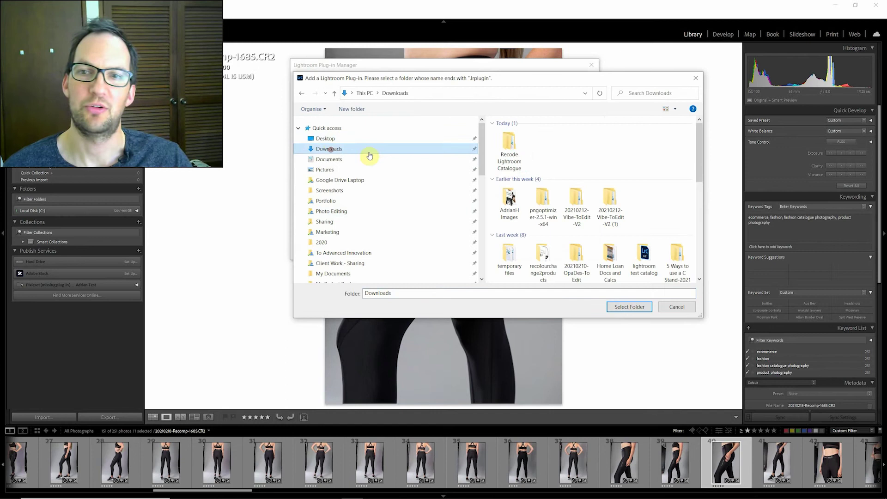
double_click(519, 139)
click(512, 136)
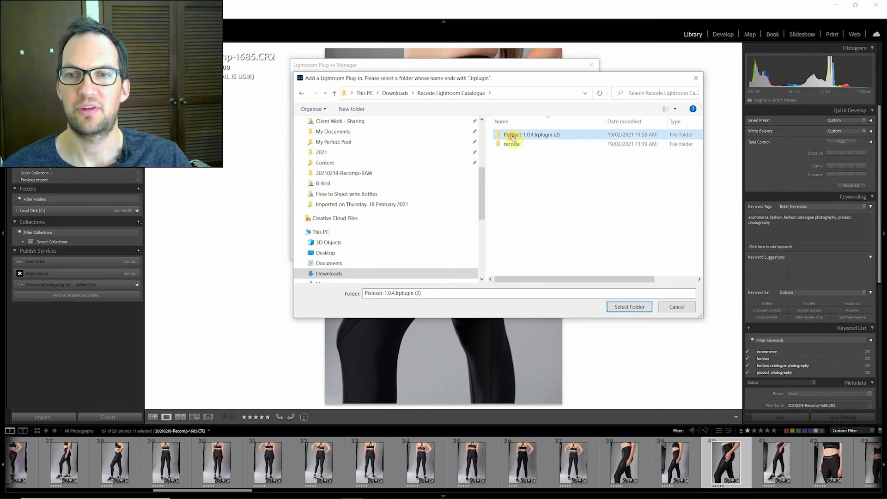
double_click(512, 137)
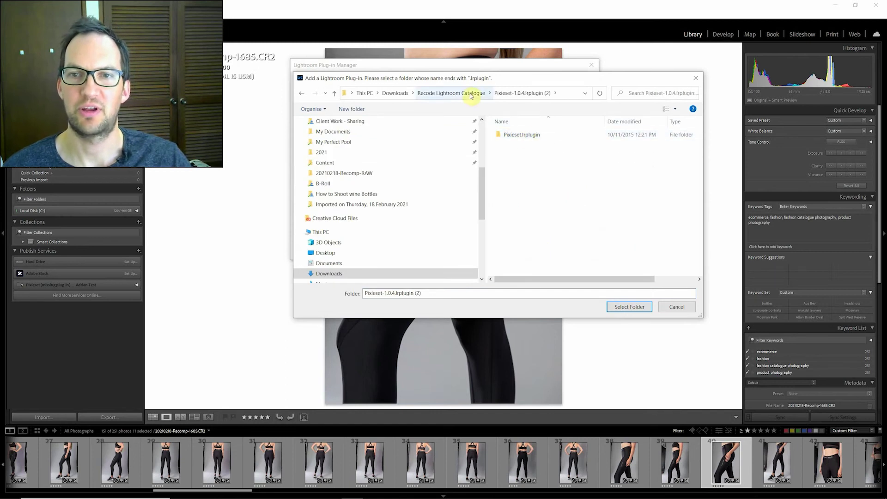
Compare the outer Pixieset-1.0.4.lrplugin (2) folder with the nested Pixieset.lrplugin folder to determine which one holds the plug-in.
click(450, 93)
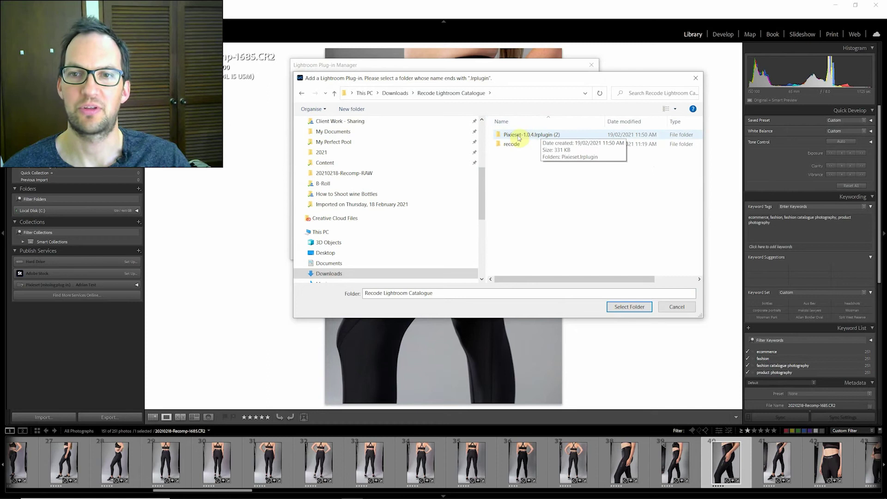
double_click(518, 135)
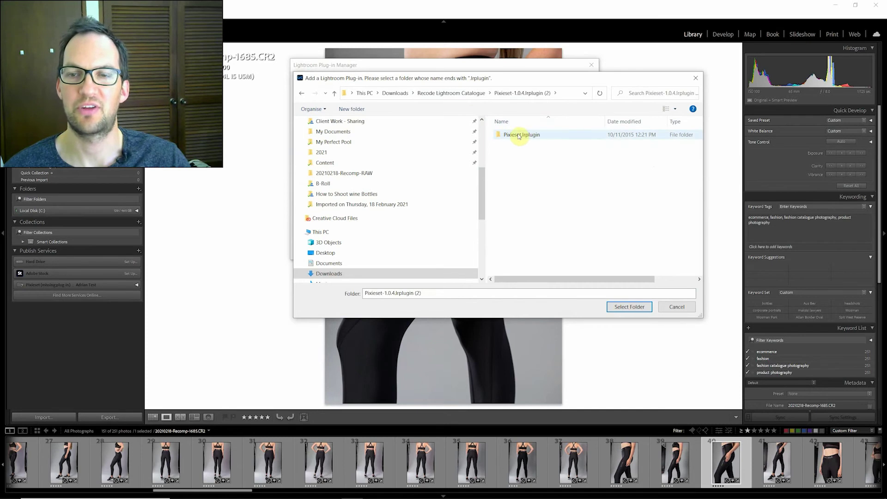
double_click(519, 135)
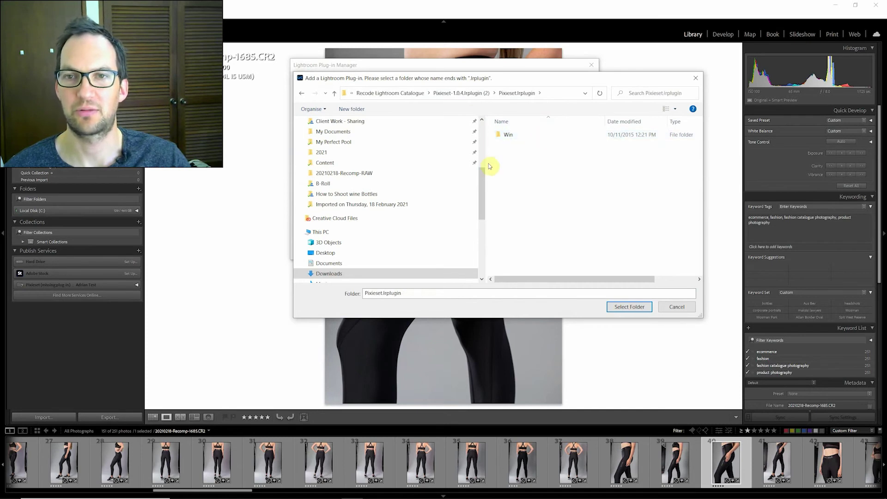
click(455, 94)
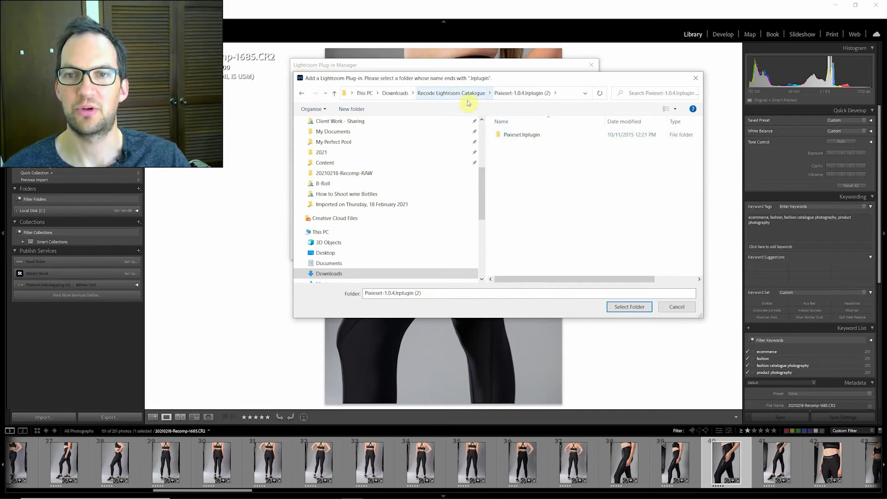
click(451, 93)
double_click(513, 135)
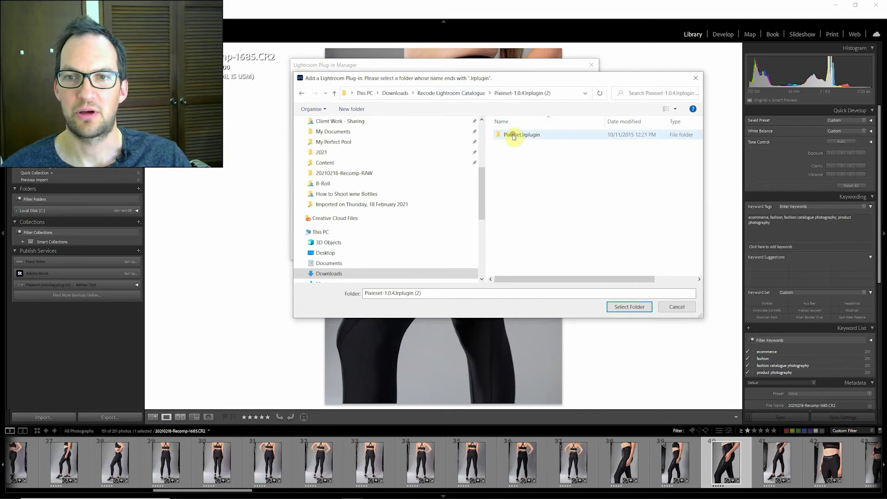
double_click(511, 135)
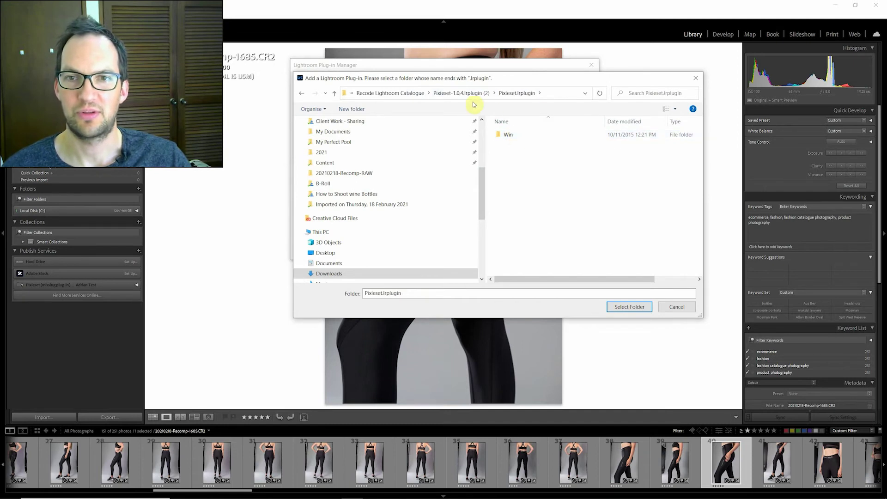
click(462, 93)
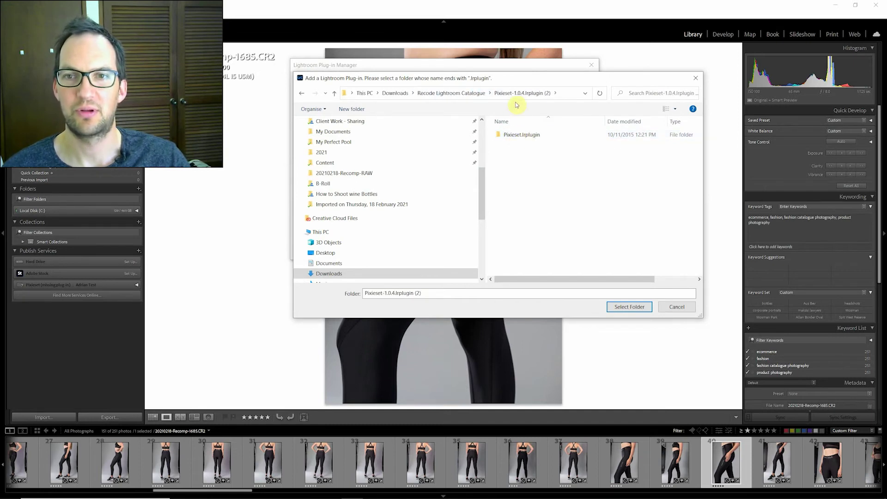
double_click(517, 136)
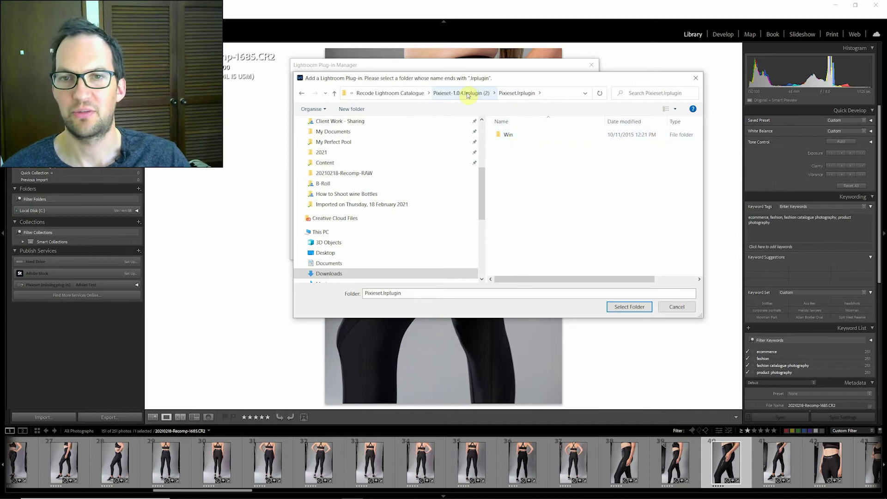
click(461, 93)
click(521, 135)
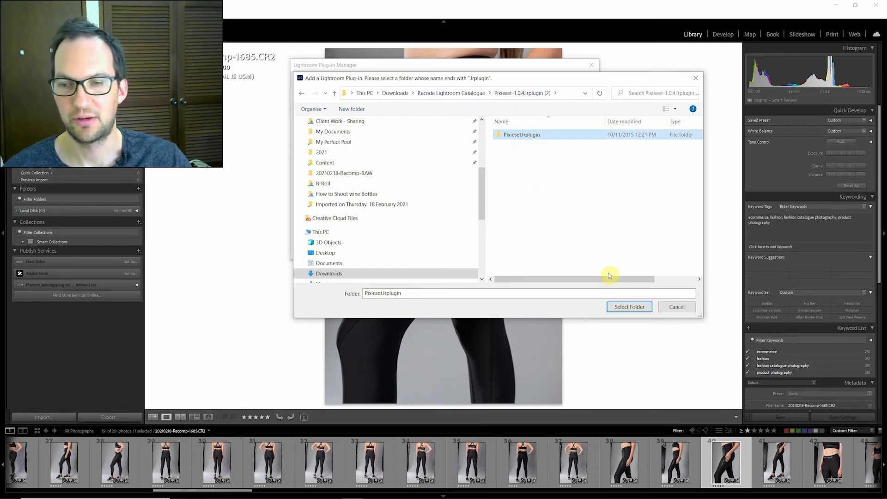
Try to add the outer Pixieset-1.0.4.lrplugin (2) folder as the Lightroom plug-in.
click(455, 93)
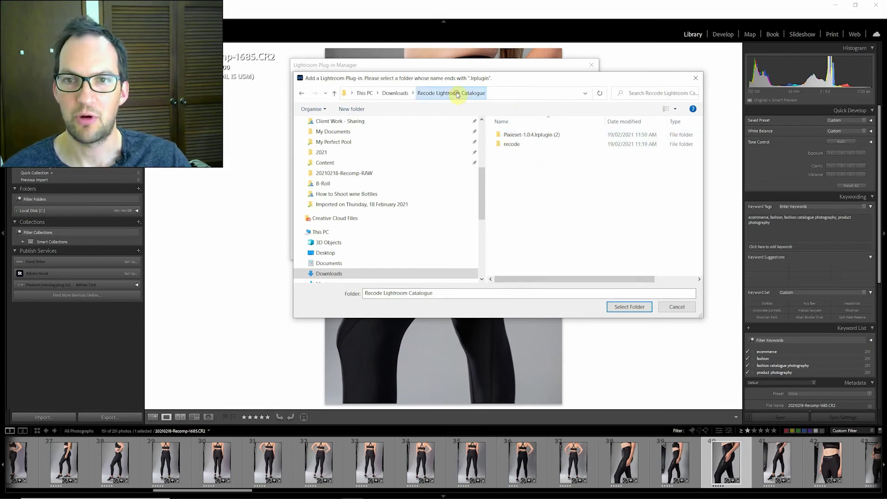
click(511, 136)
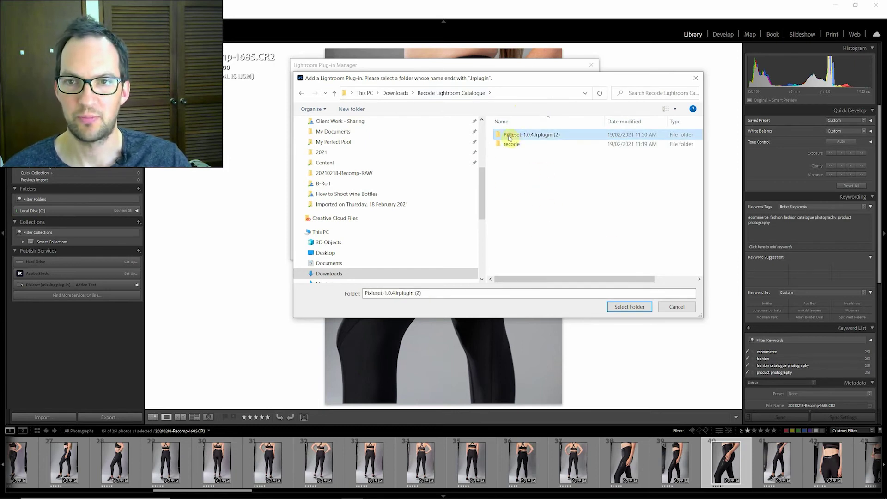
click(619, 307)
click(499, 260)
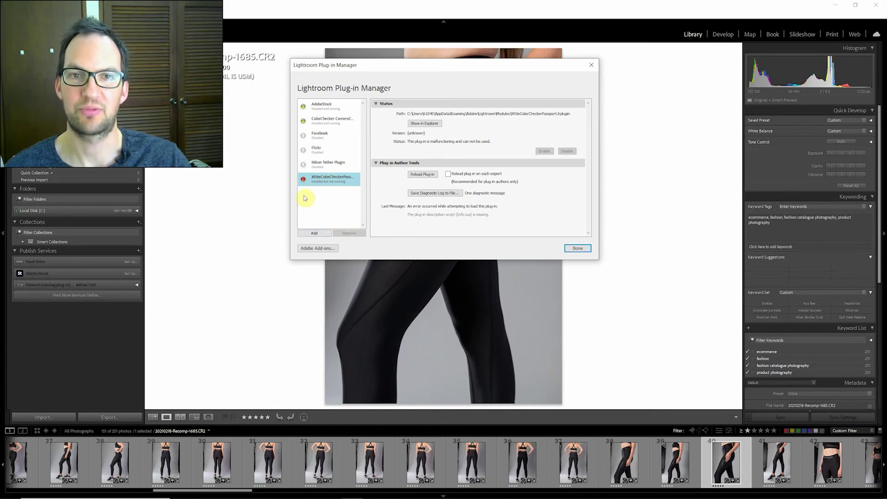
Add the nested Pixieset.lrplugin folder from Pixieset-1.0.4.lrplugin (2) as a Lightroom plug-in.
click(309, 233)
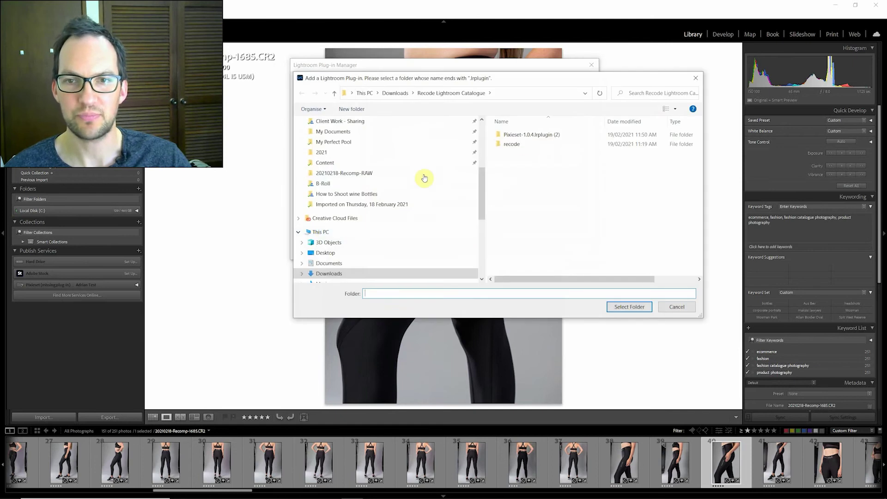
double_click(512, 137)
double_click(510, 137)
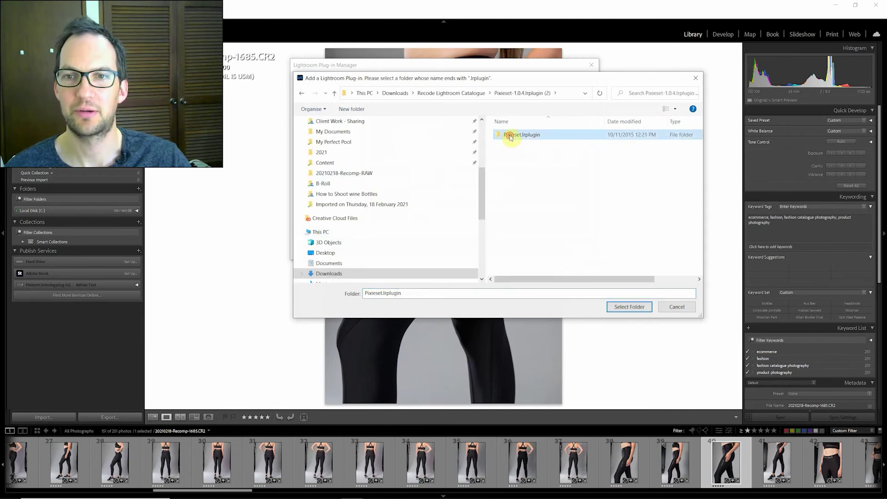
click(619, 306)
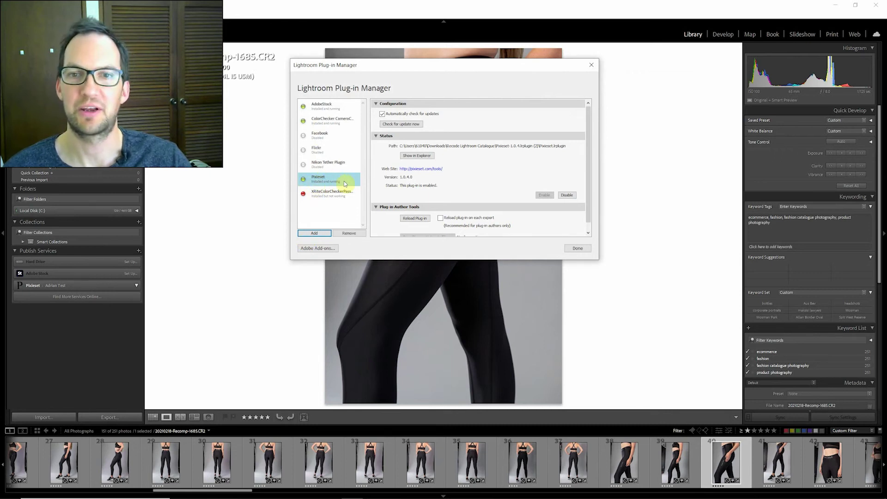
Close the Plug-in Manager and view the account login settings of the Pixieset publish service.
key(Escape)
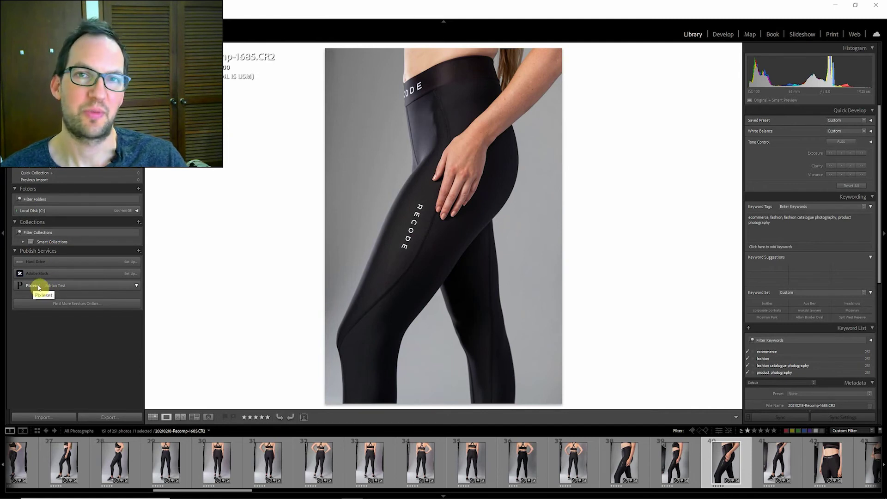
right_click(63, 287)
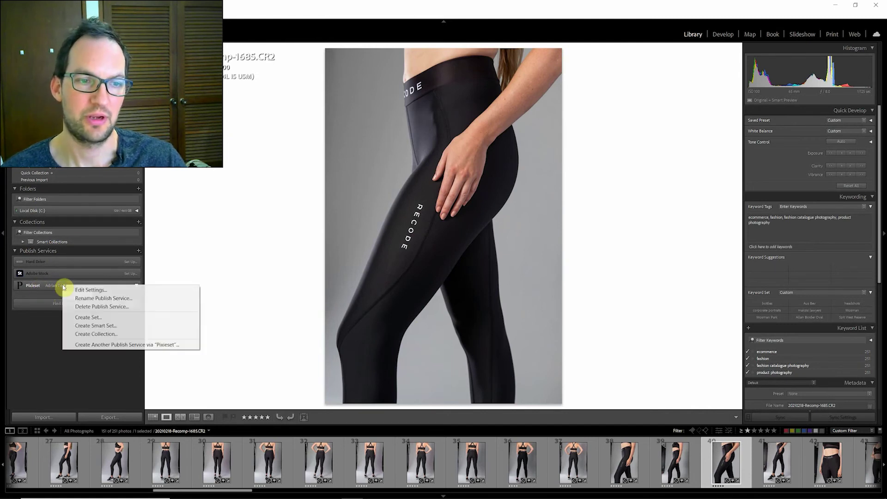
click(89, 290)
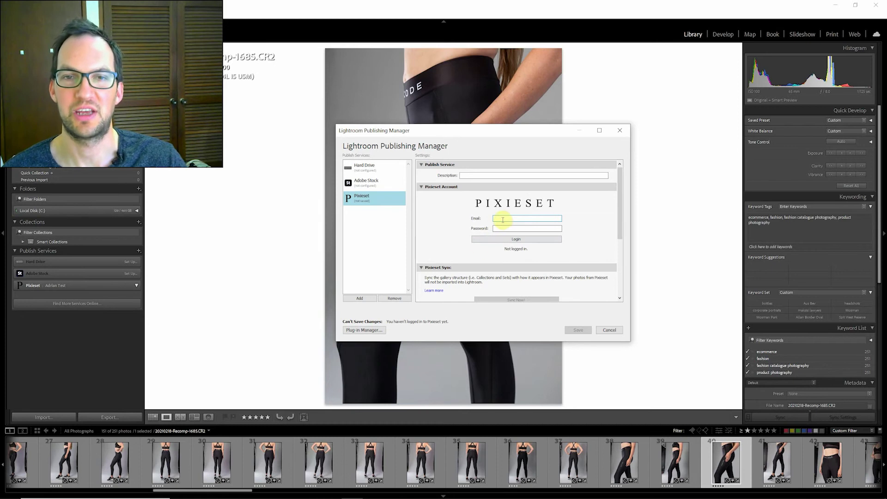
key(Escape)
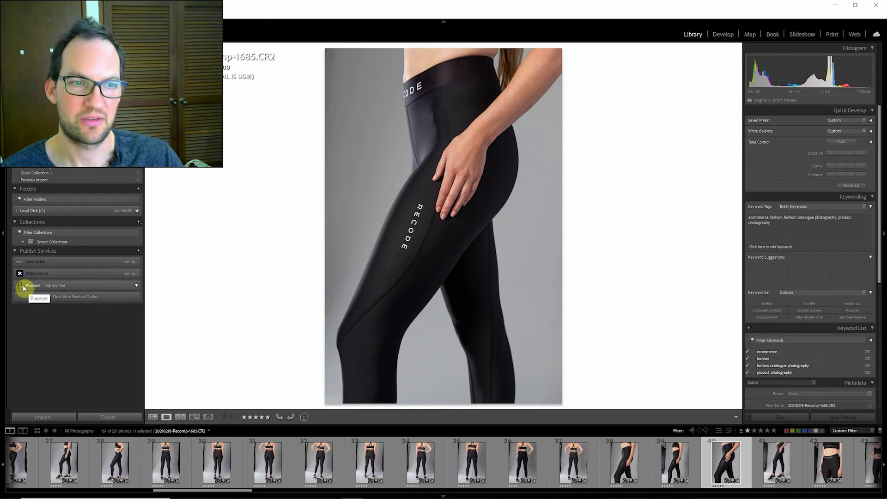
Create a collection named "Clothing Shoot" under the Pixieset publish service.
right_click(63, 288)
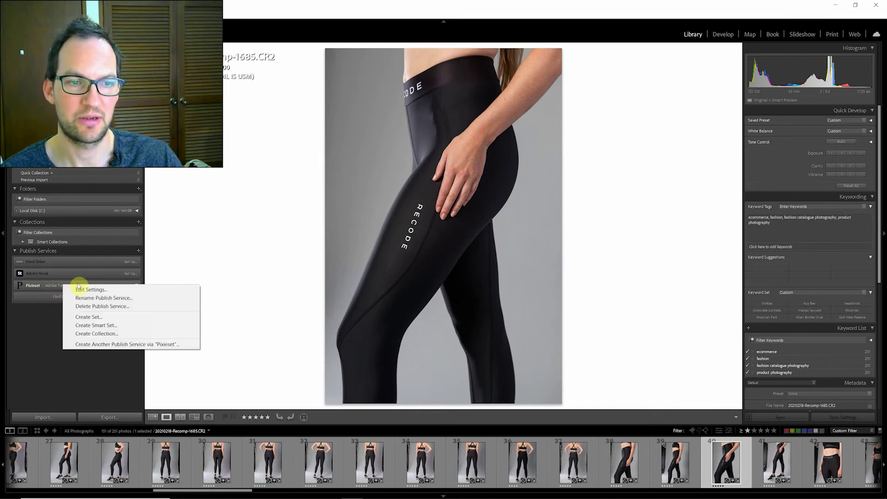
click(81, 334)
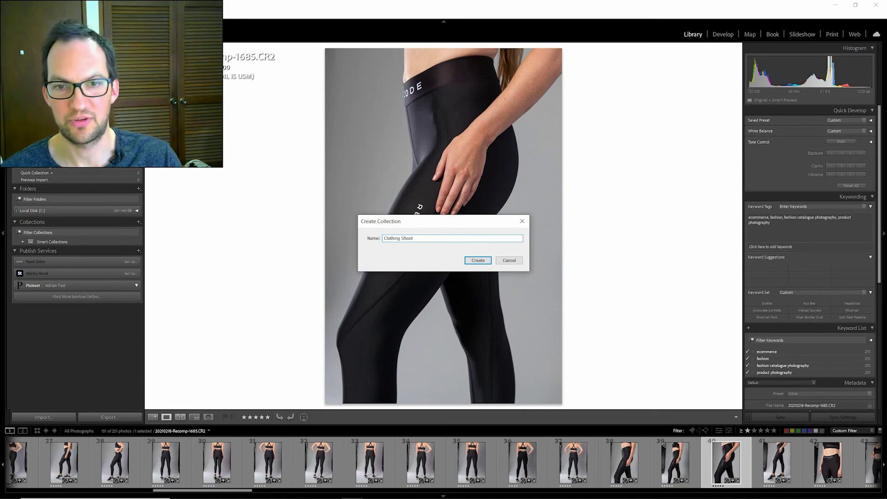
key(Return)
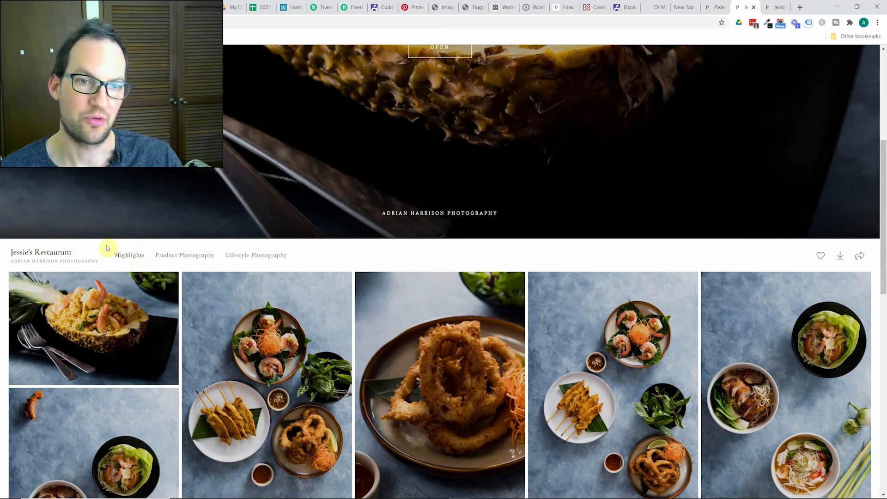
Examine the Highlights and Product Photography sets of the Jessie's Restaurant gallery in the browser, and return to Lightroom.
click(178, 257)
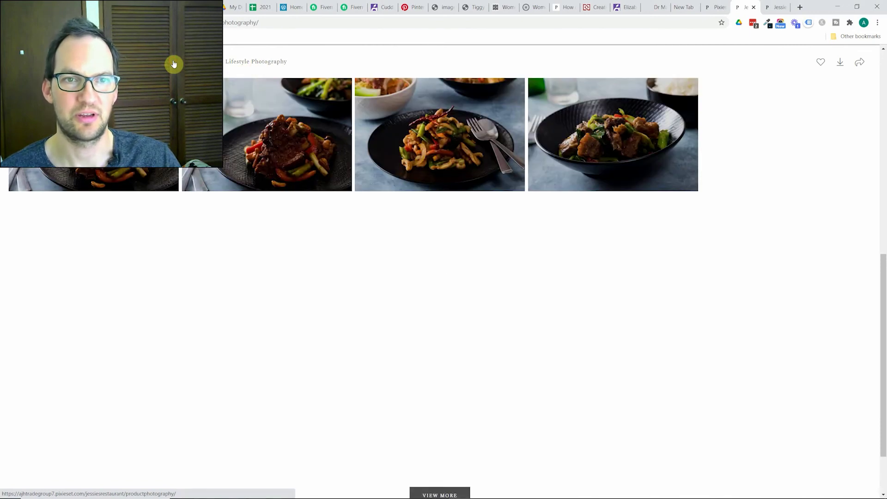
scroll(199, 181, up, 3)
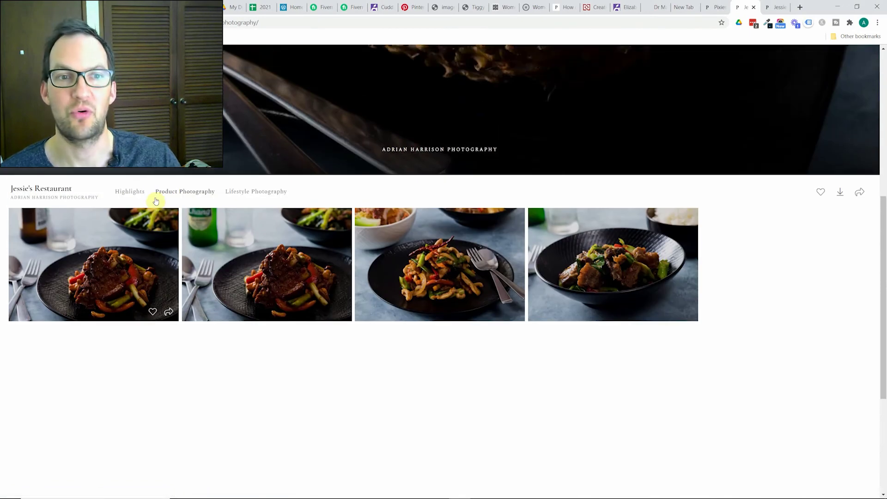
click(126, 194)
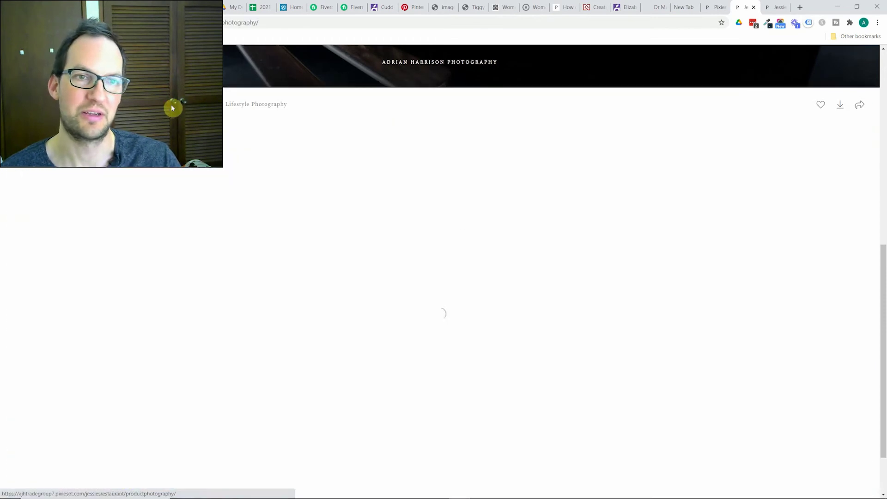
key(alt+Tab)
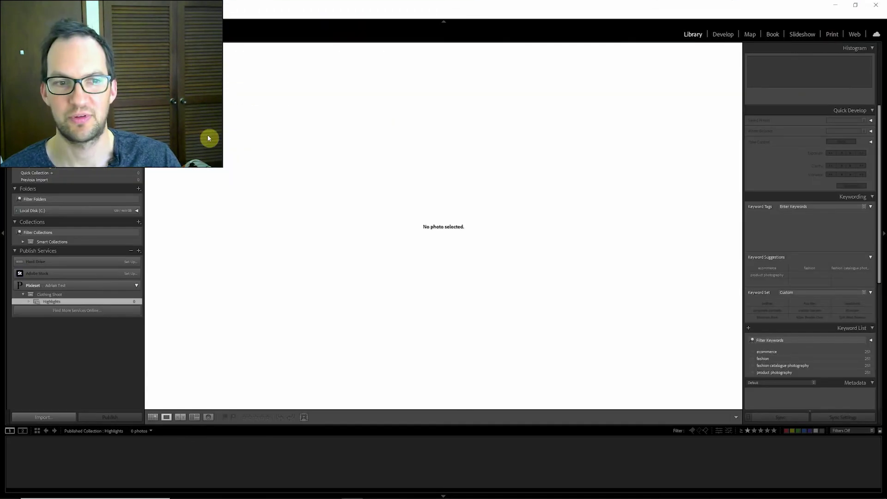
Display the photos of the Media folder and make the Highlights set of Clothing Shoot the target collection.
click(46, 301)
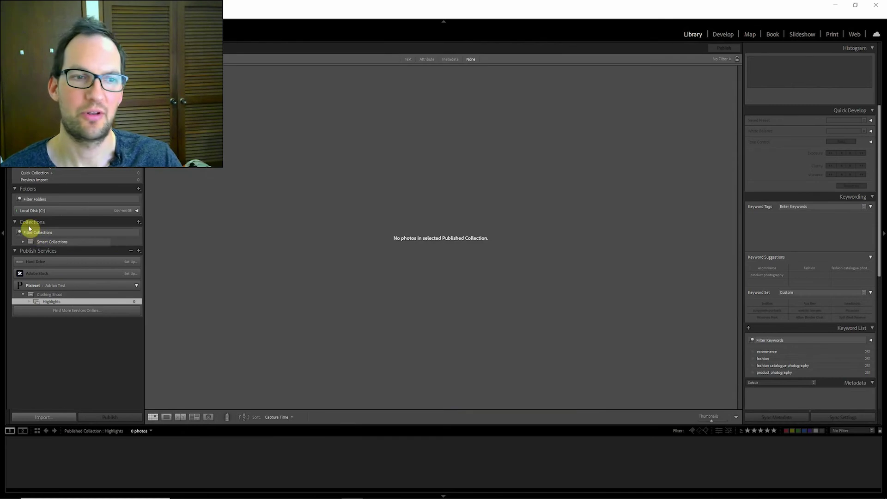
click(59, 211)
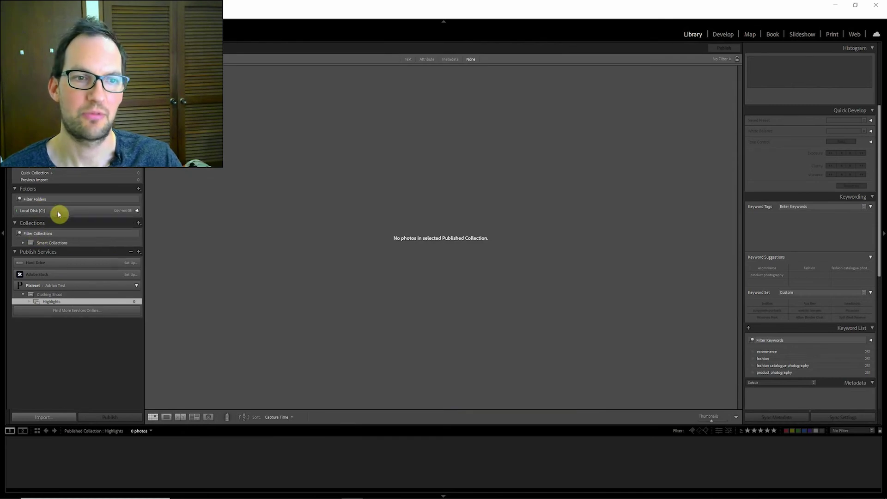
click(13, 221)
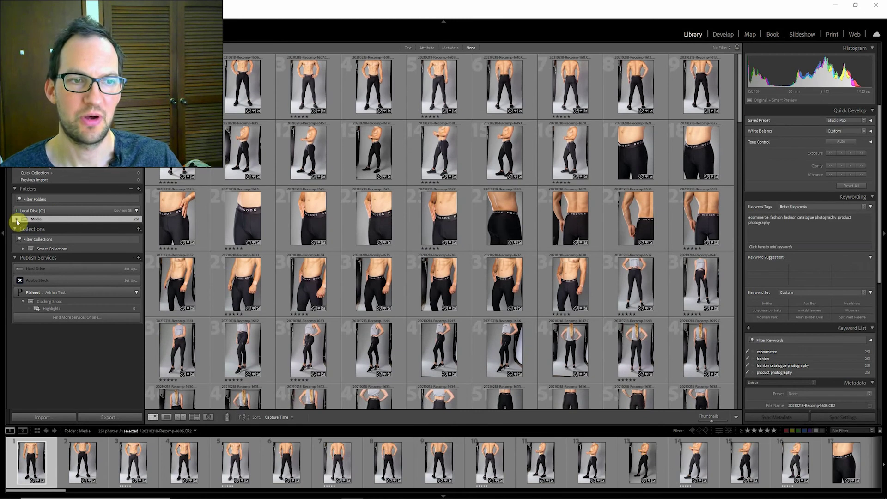
right_click(58, 308)
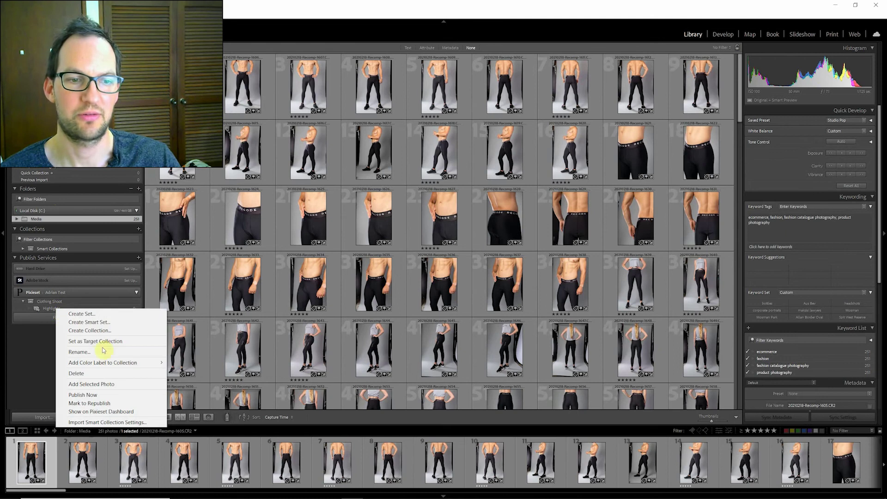
click(86, 340)
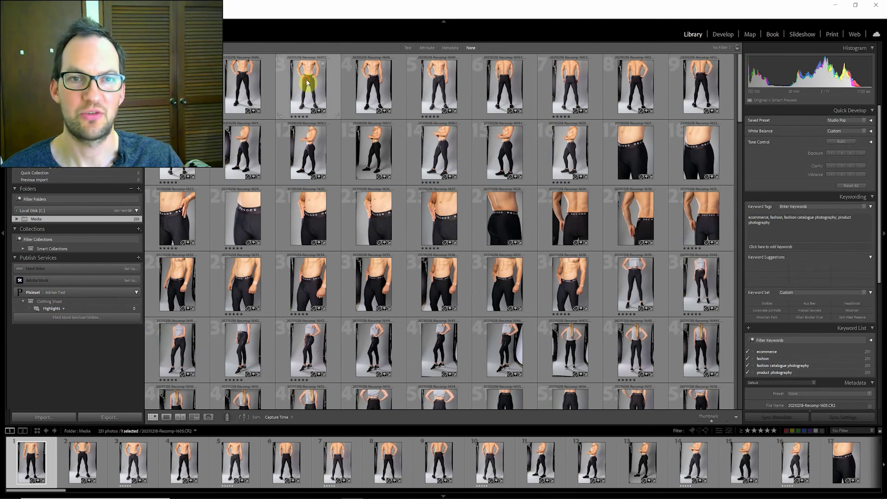
Add the photo 20210218-Recomp-1607.CR2 to the Highlights target collection and remove it again.
click(307, 82)
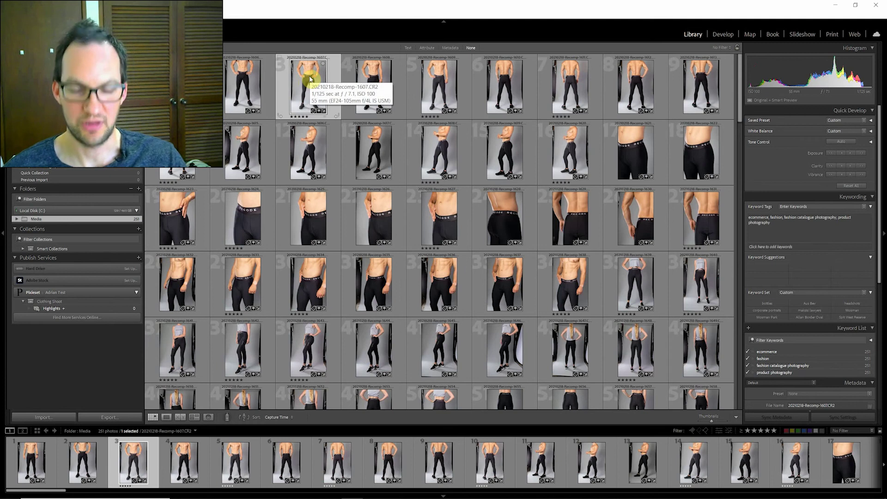
key(b)
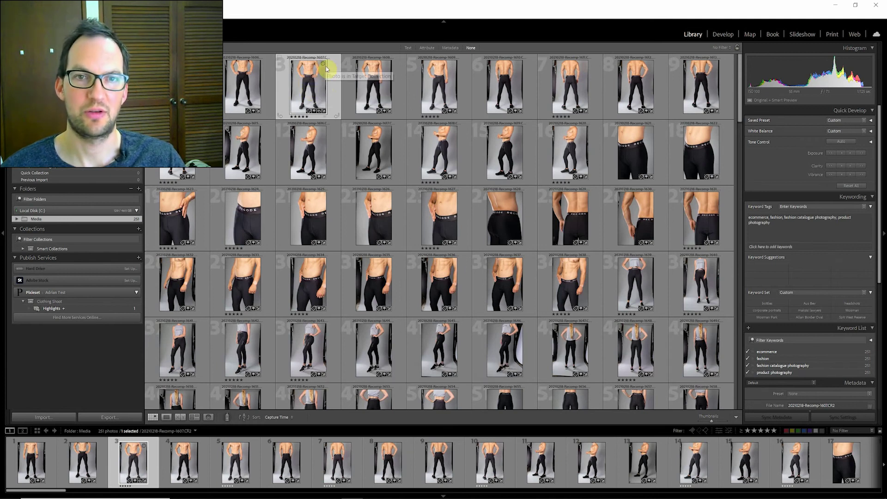
double_click(150, 447)
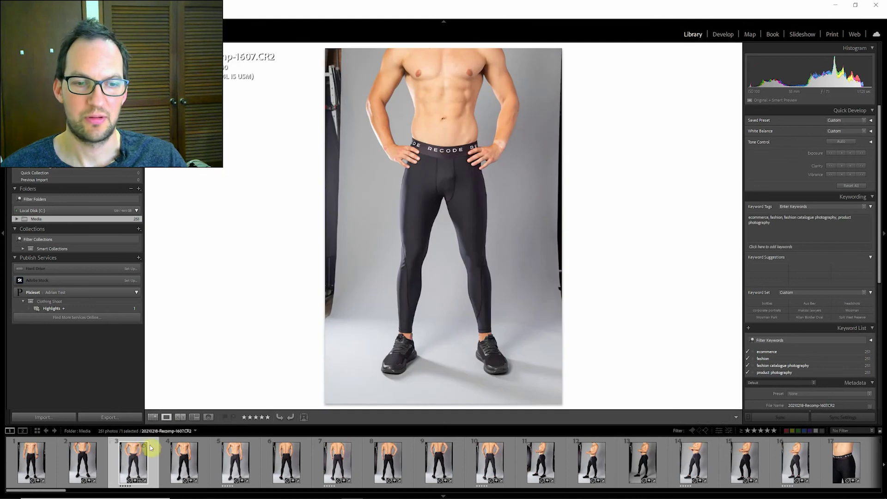
click(152, 417)
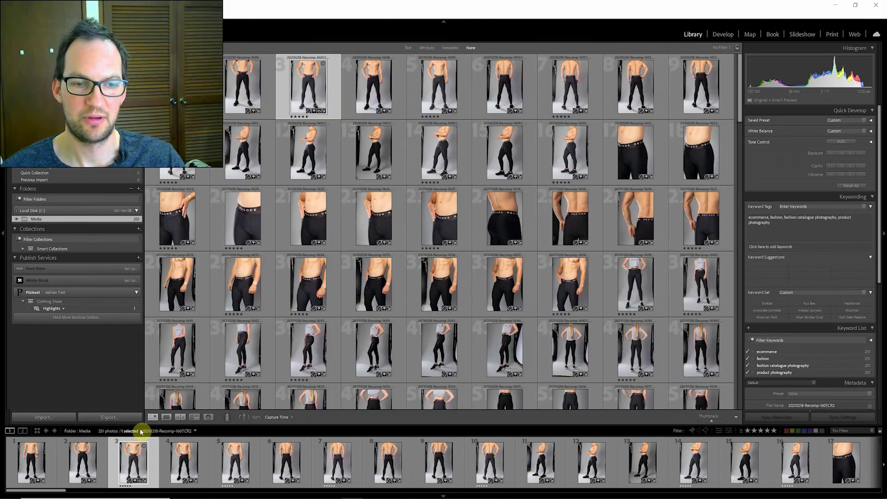
key(b)
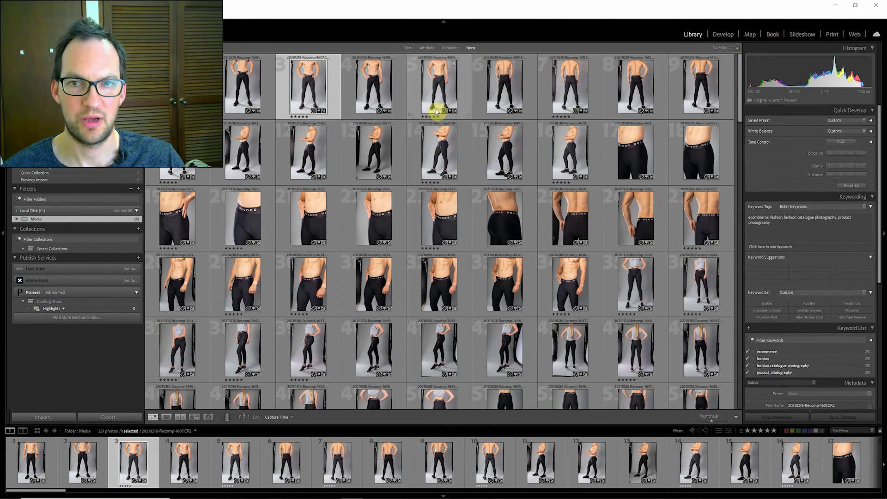
Filter the Media folder to five-star photos and add the first 40 of them to the Highlights target collection.
click(773, 430)
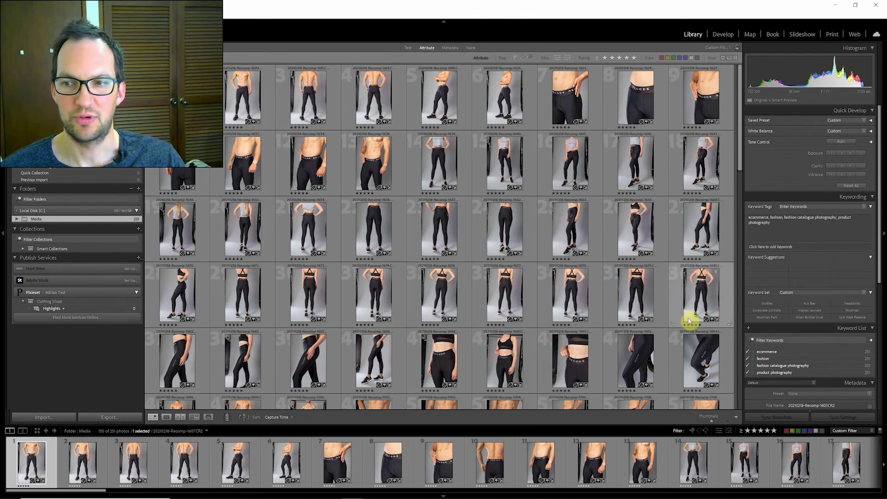
shift+click(367, 368)
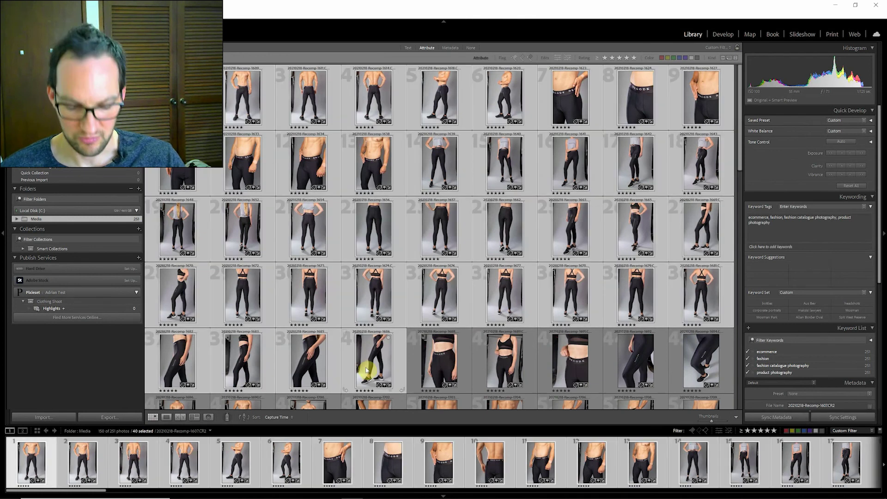
key(b)
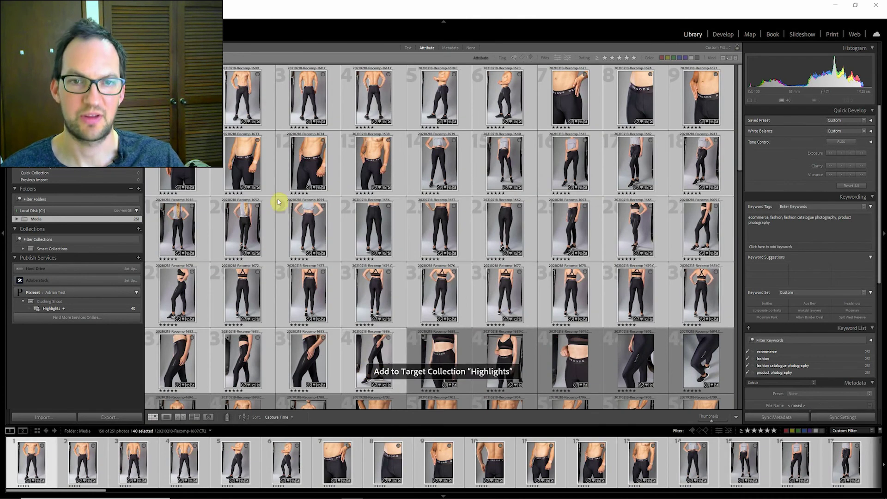
Create a "Male Model" set in Clothing Shoot that includes the first 13 photos of Highlights.
click(51, 308)
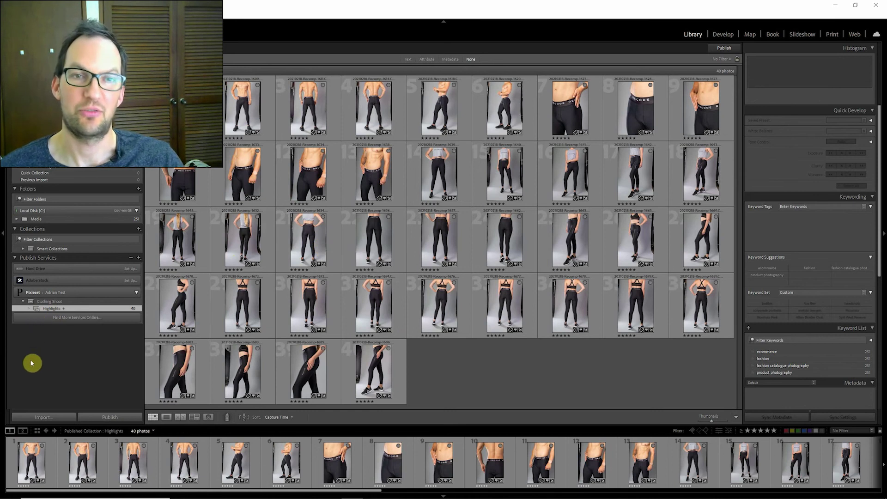
click(161, 130)
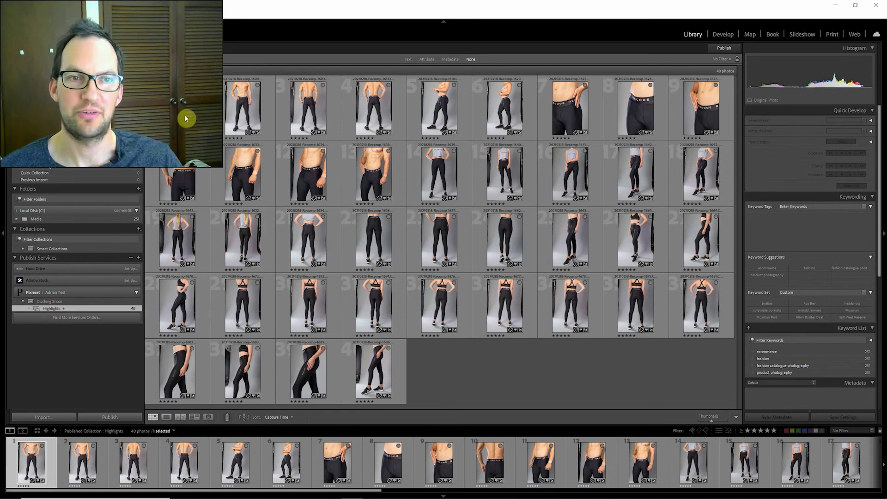
shift+click(376, 174)
right_click(70, 309)
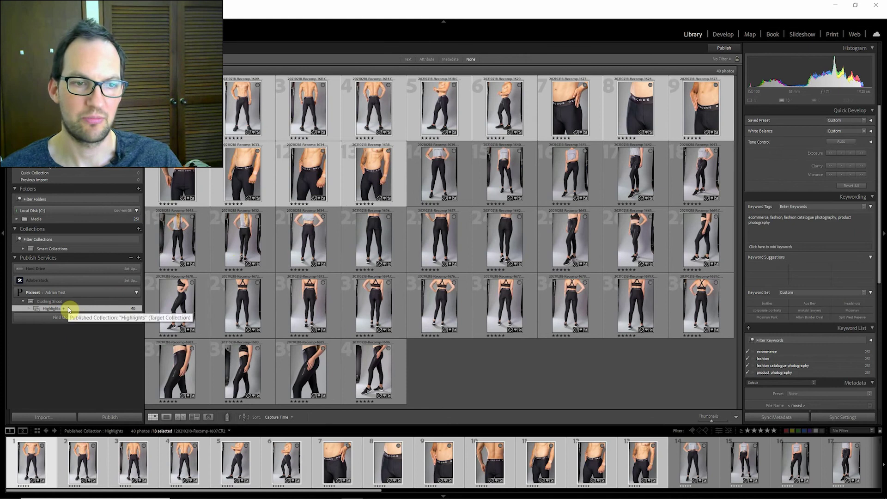
click(93, 312)
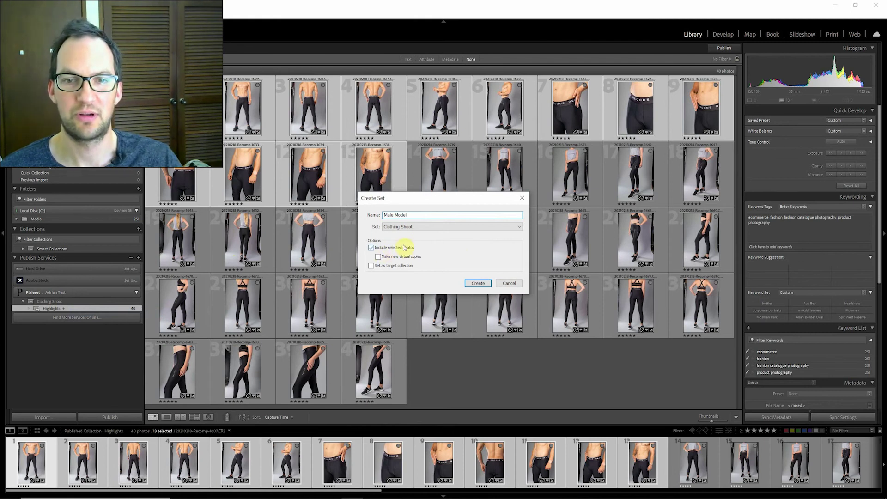
click(478, 283)
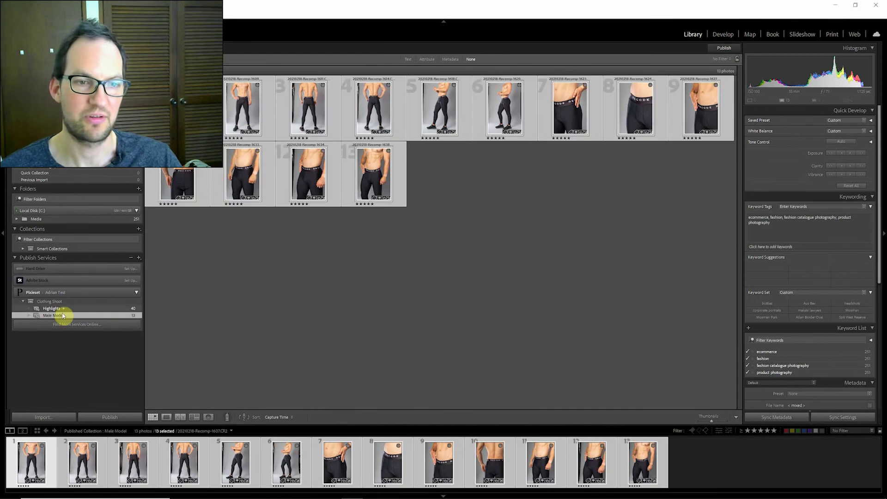
Create a "Female Model" set in Clothing Shoot without including the selected photos.
right_click(58, 319)
click(70, 319)
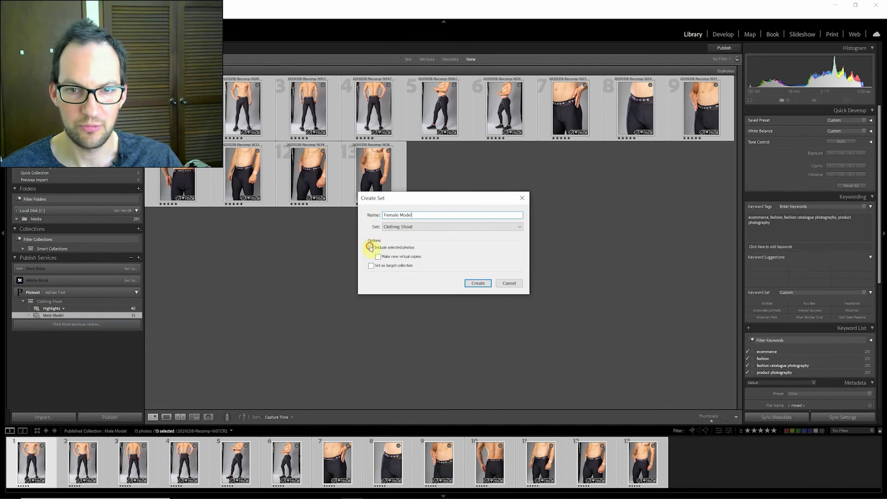
click(477, 284)
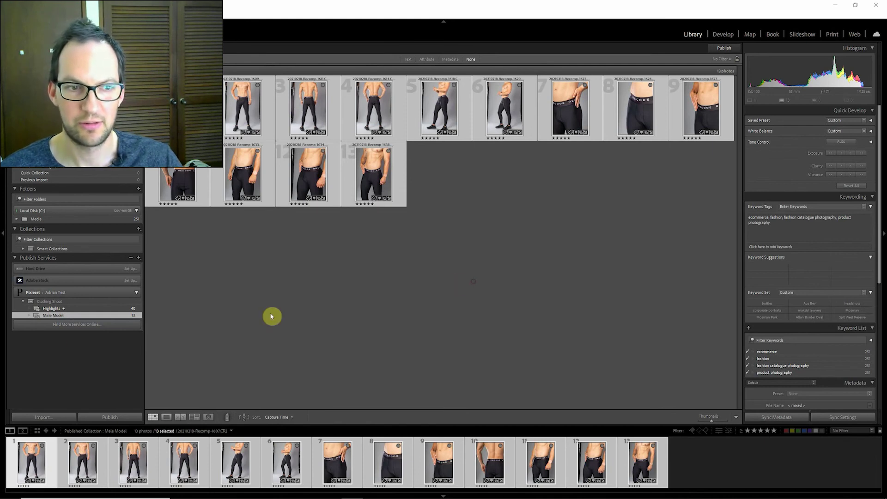
Make the Female Model set the target collection and display the photos of the Highlights set.
click(70, 309)
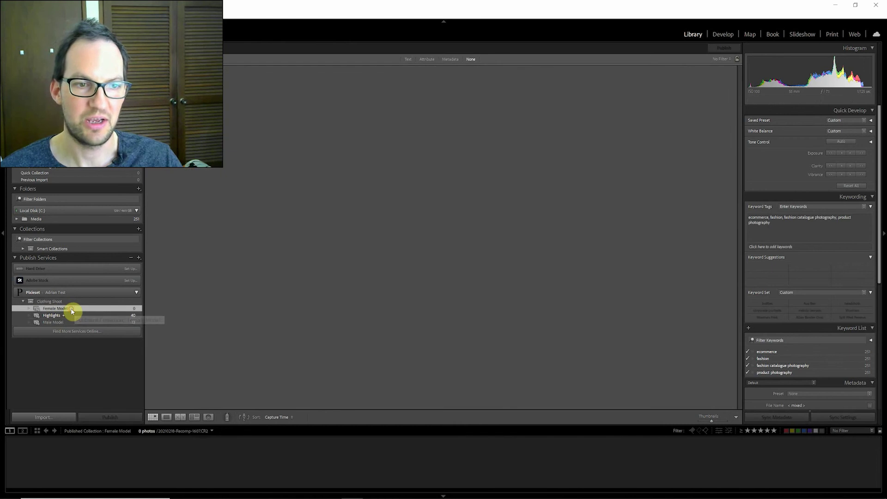
right_click(71, 309)
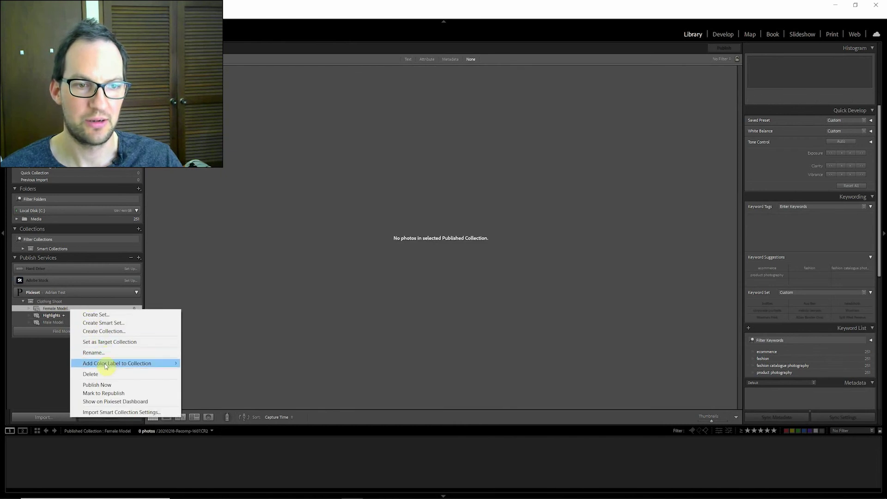
click(106, 342)
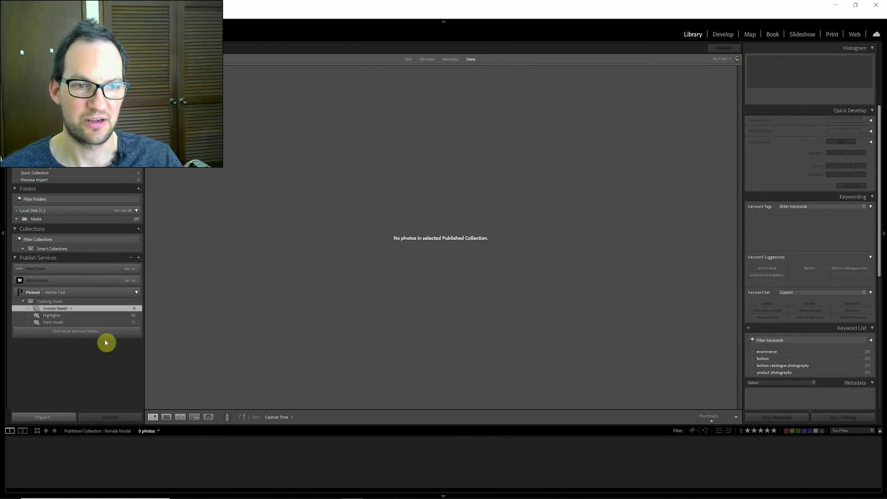
click(53, 316)
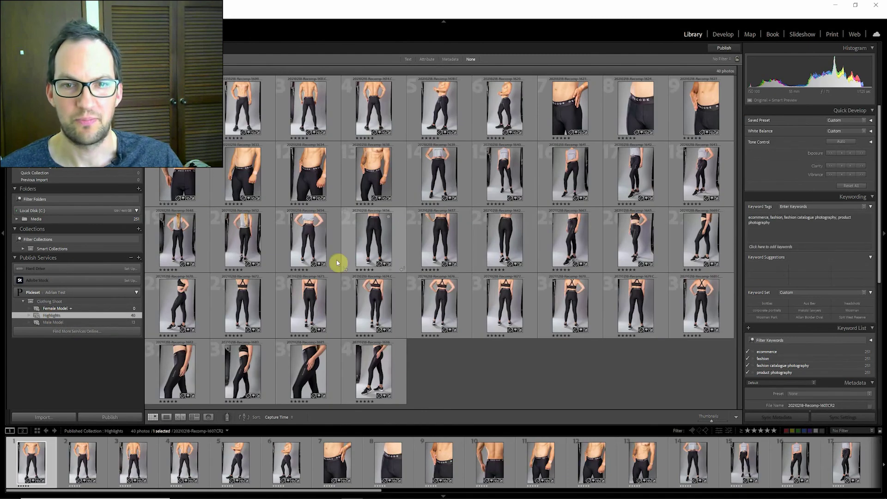
Add photos 14 to 21 of the Highlights set to the Female Model set and display that set.
click(432, 169)
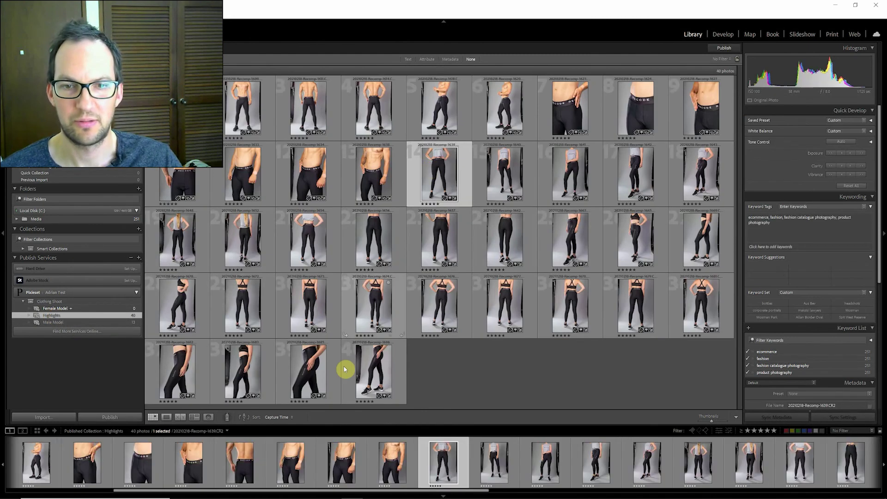
shift+click(311, 232)
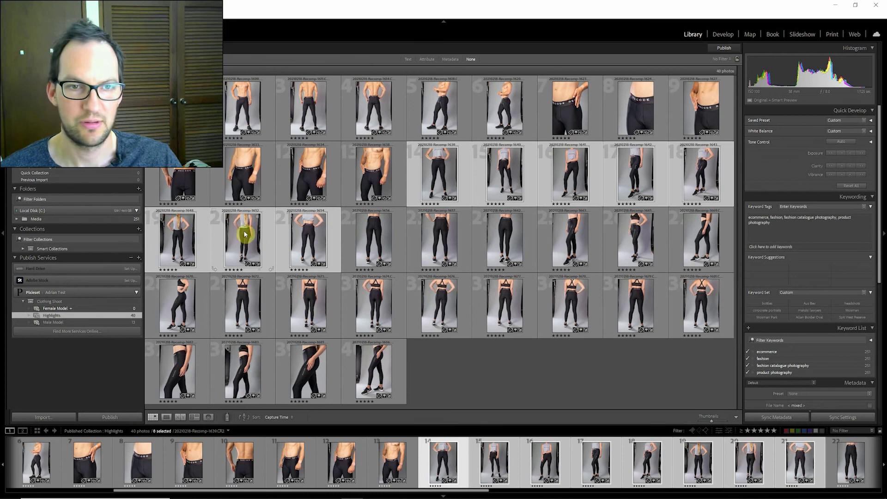
drag(63, 303, 59, 309)
click(60, 311)
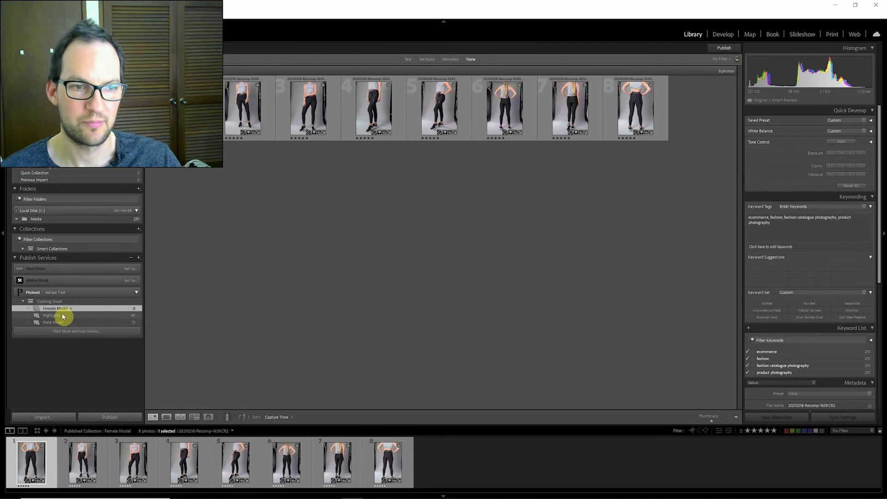
click(62, 316)
click(59, 309)
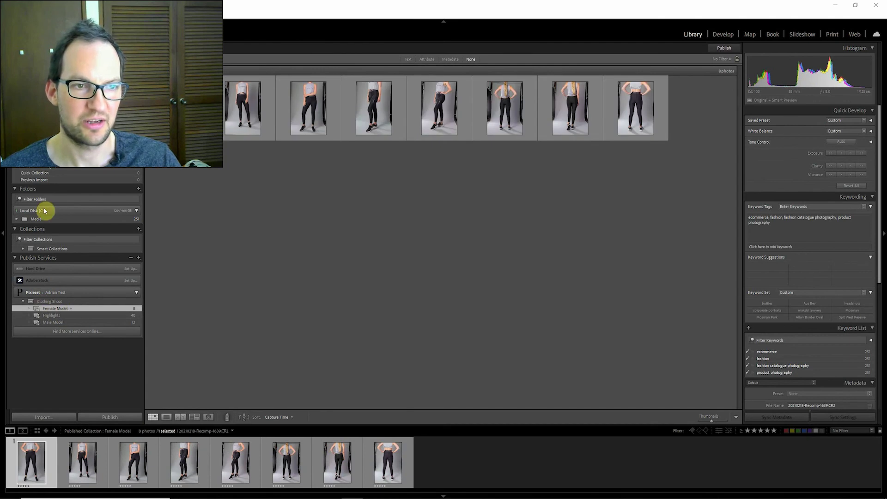
Filter the Media folder to five-star photos and select the fifteenth photo.
click(36, 218)
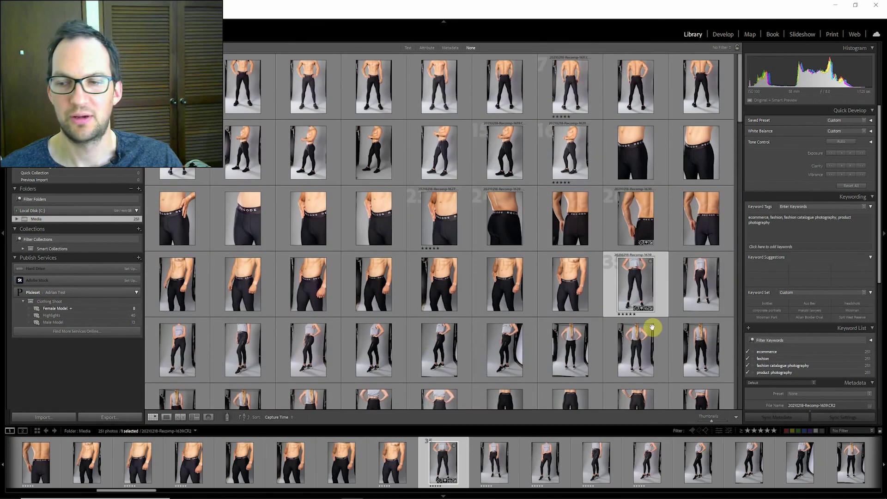
click(773, 431)
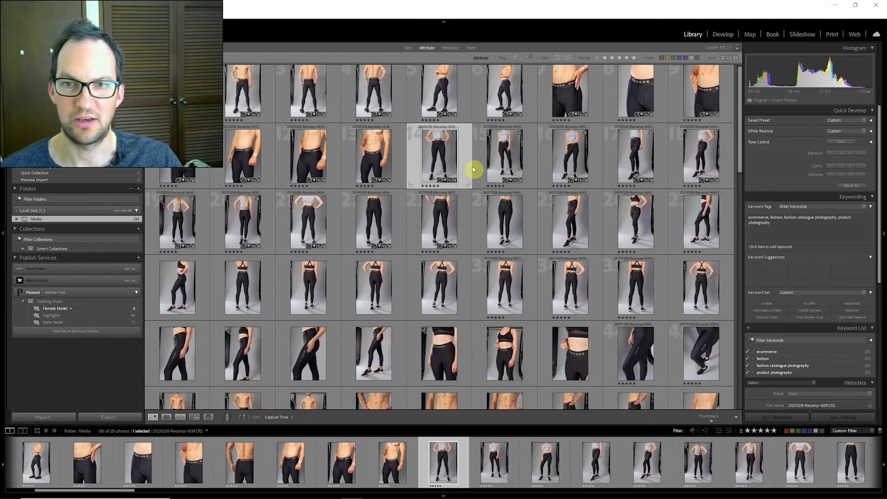
click(505, 149)
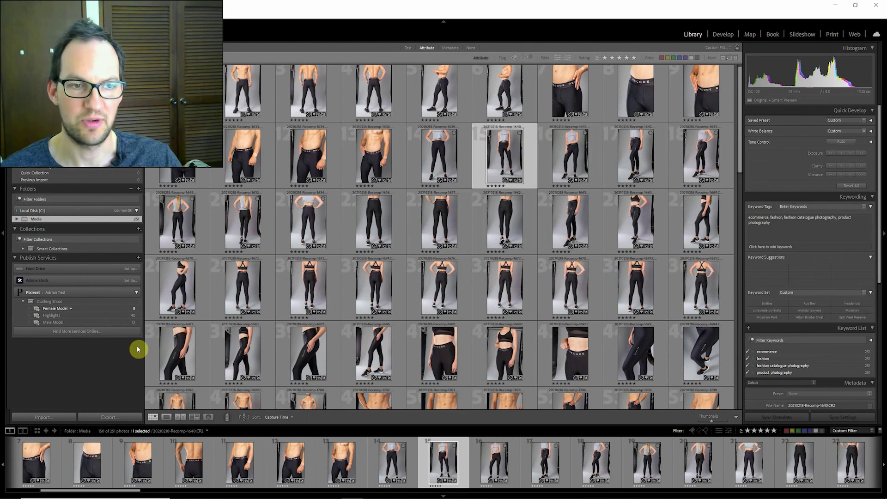
Review the Male Model, Highlights and Female Model sets and publish the Clothing Shoot collection to Pixieset.
click(52, 315)
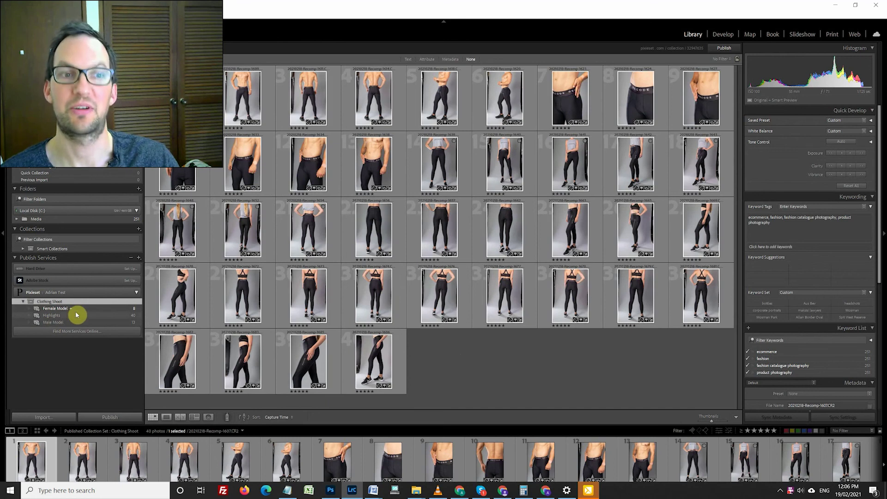
click(52, 322)
click(52, 315)
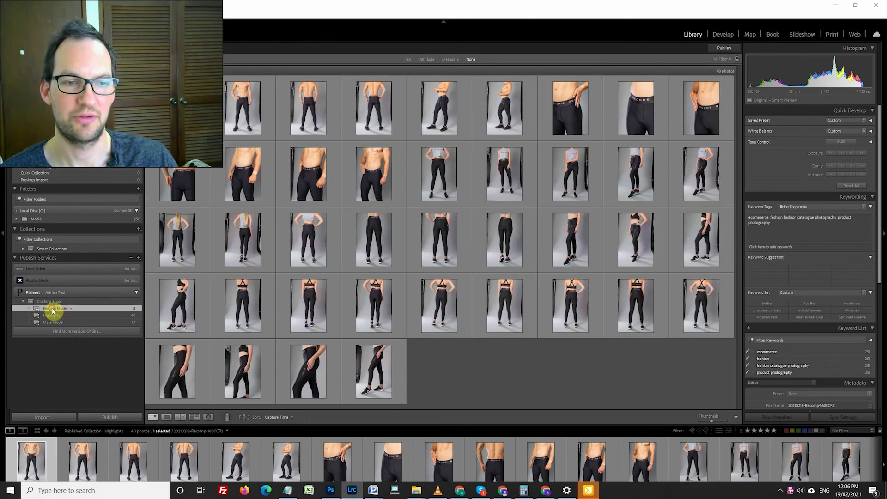
click(54, 308)
click(48, 301)
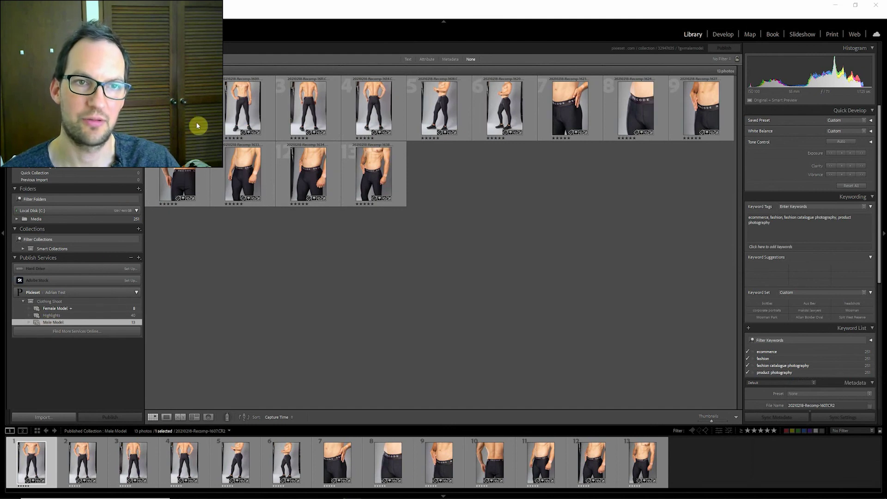
Switch to Pixieset in Chrome to check the uploaded Male Model photos, and return to Lightroom Classic.
key(alt+Tab)
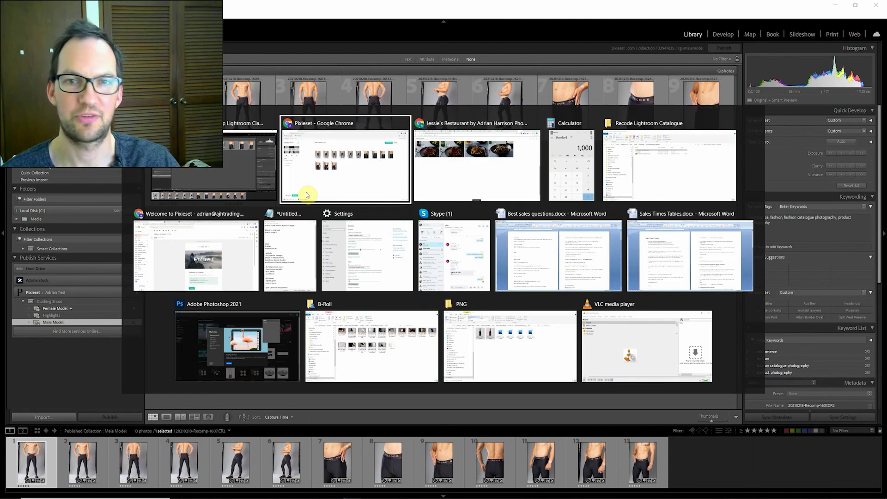
click(307, 194)
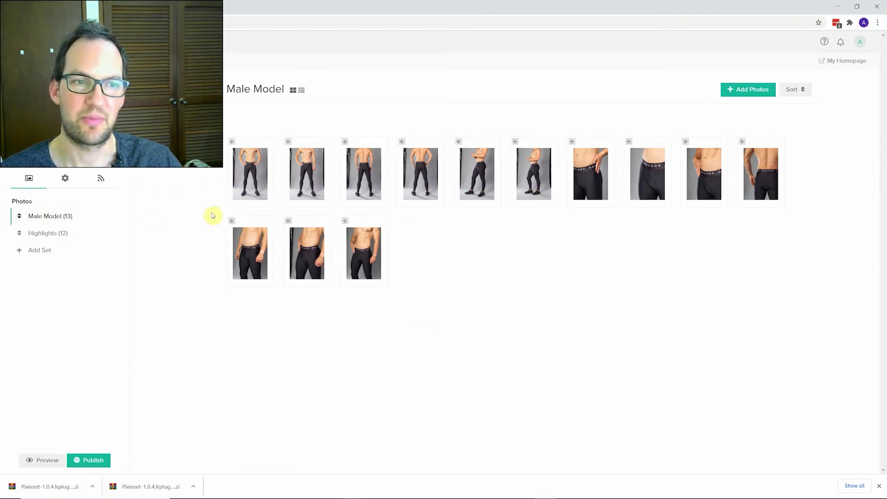
key(alt+Tab)
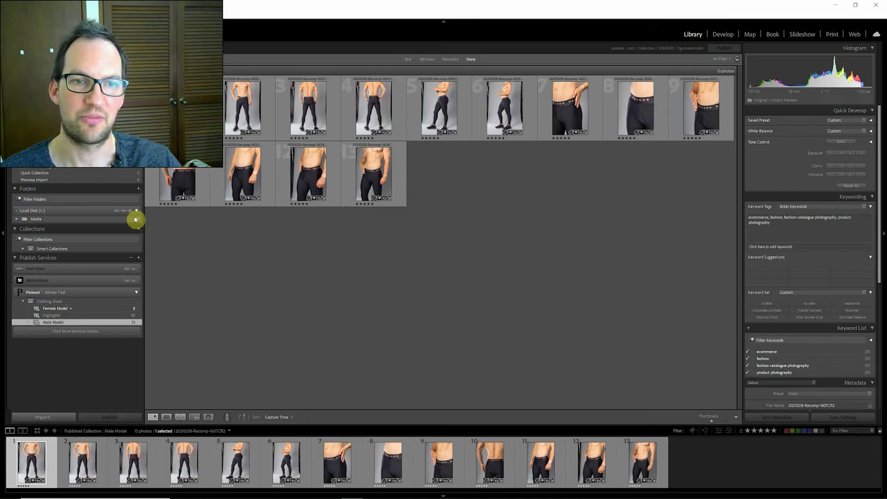
View the Highlights and Female Model sets, and switch to Pixieset in Chrome to check the uploaded Highlights set.
click(51, 316)
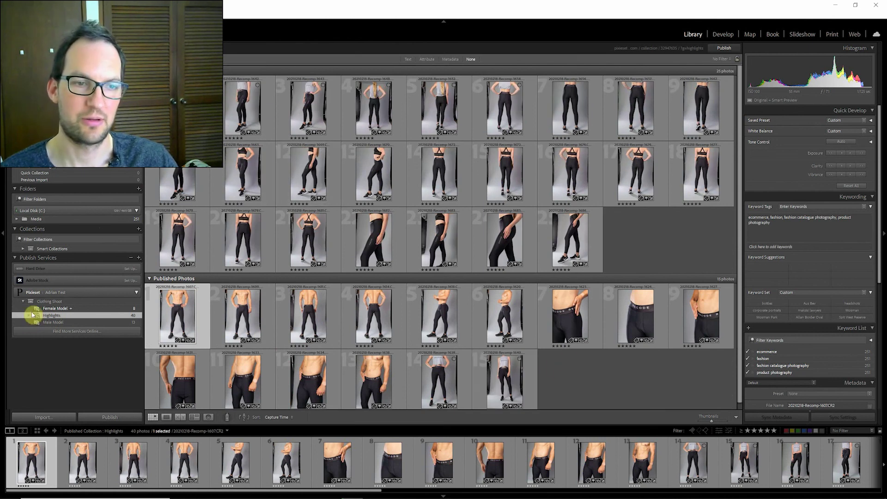
click(56, 308)
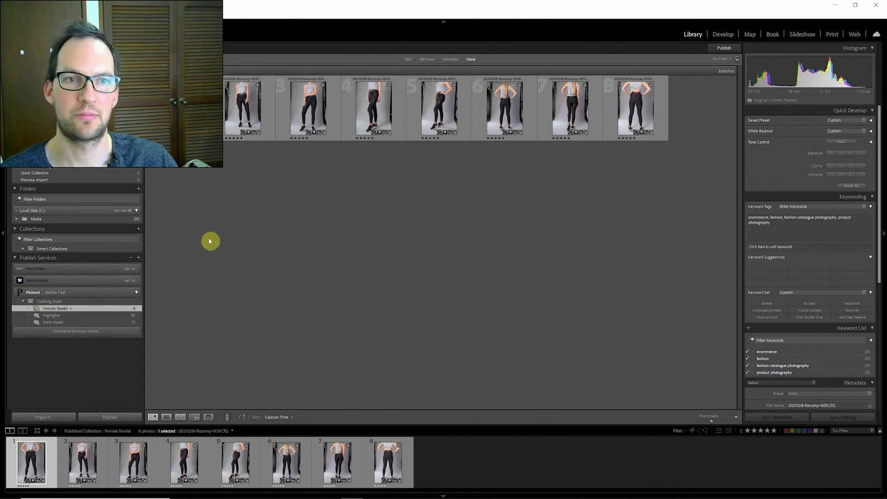
key(alt+Tab)
click(45, 235)
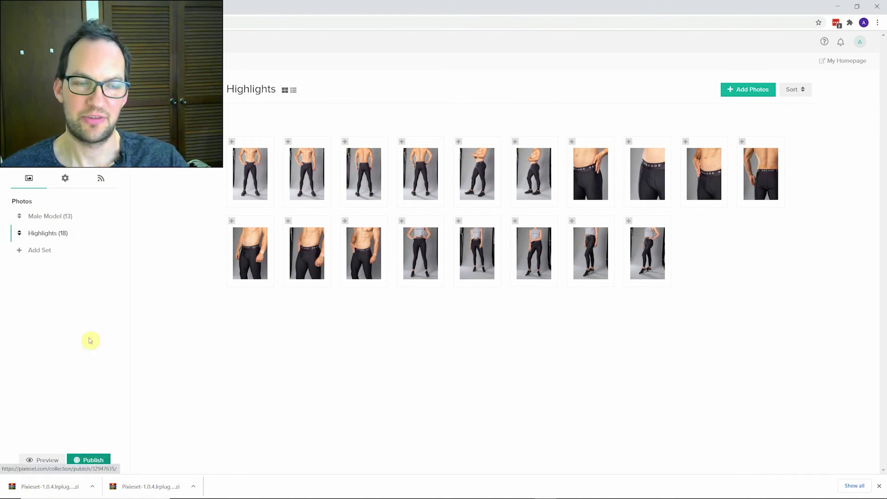
Open the collection's Design settings and look at the Change Cover dialog without uploading a new photo.
click(68, 143)
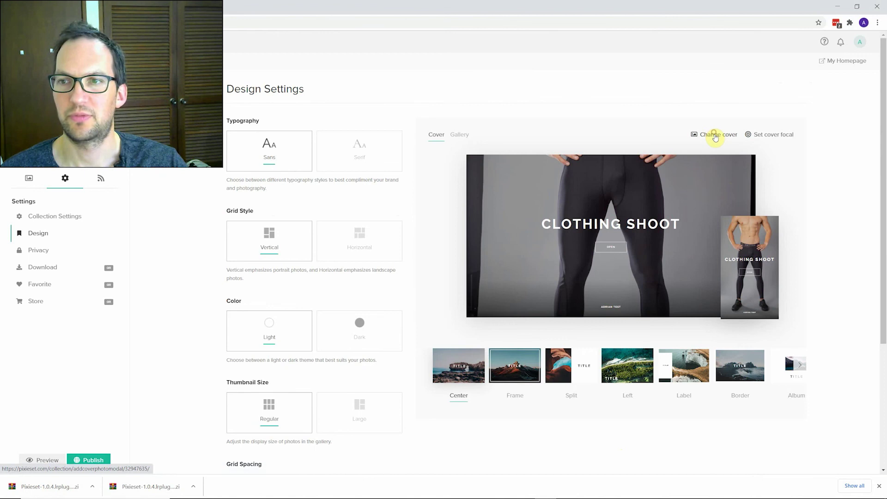
click(716, 137)
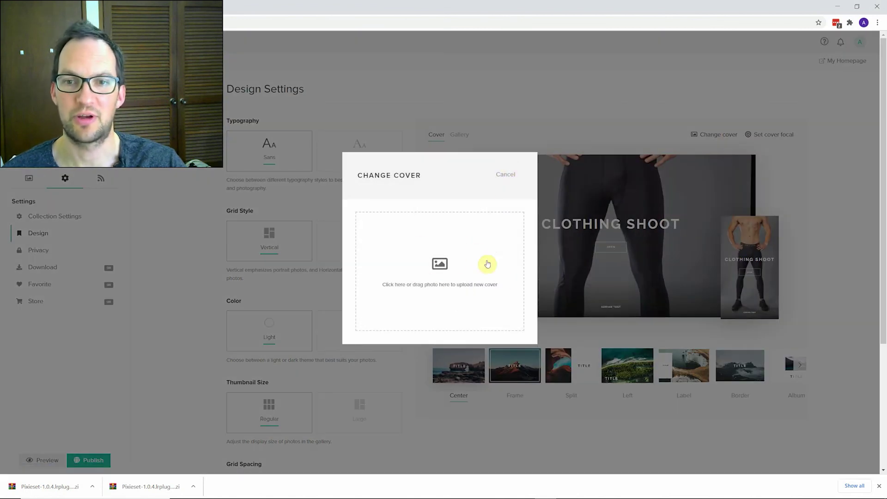
click(501, 174)
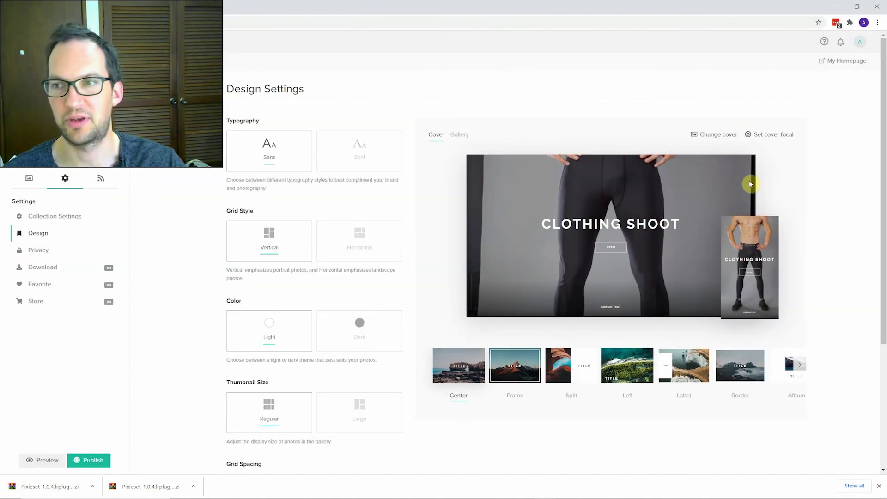
Move the cover photo's focal point up to the model's waist, just above the waistband.
click(762, 137)
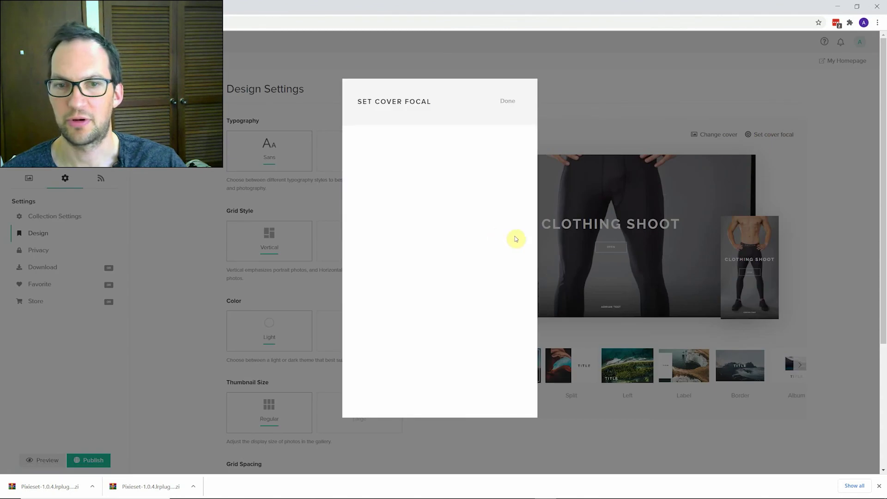
drag(443, 273, 441, 197)
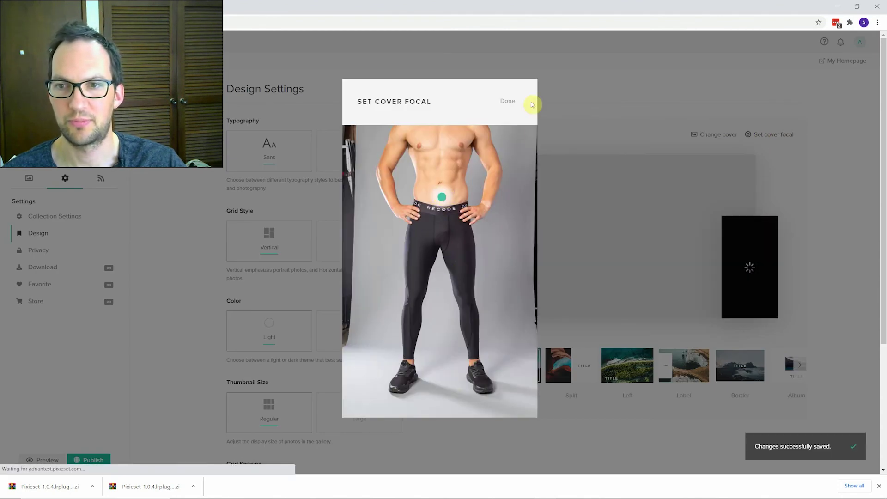
click(508, 102)
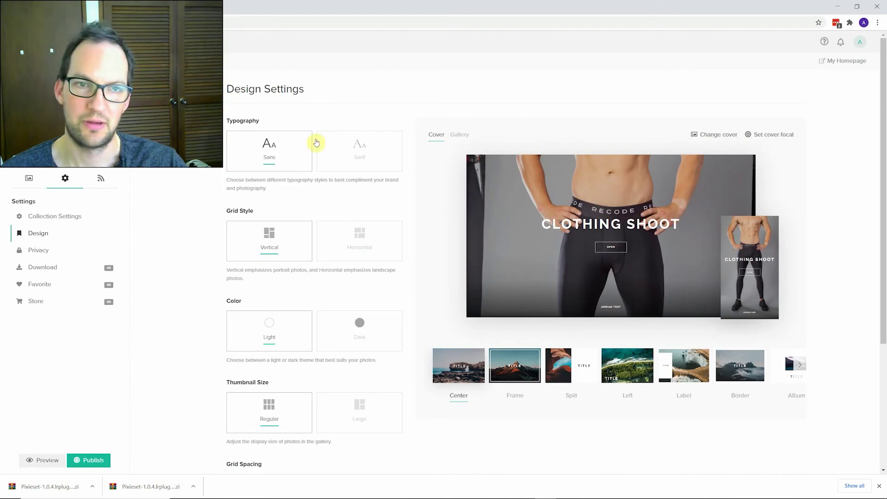
Review the remaining gallery design options and publish the Clothing Shoot collection online.
scroll(253, 253, down, 4)
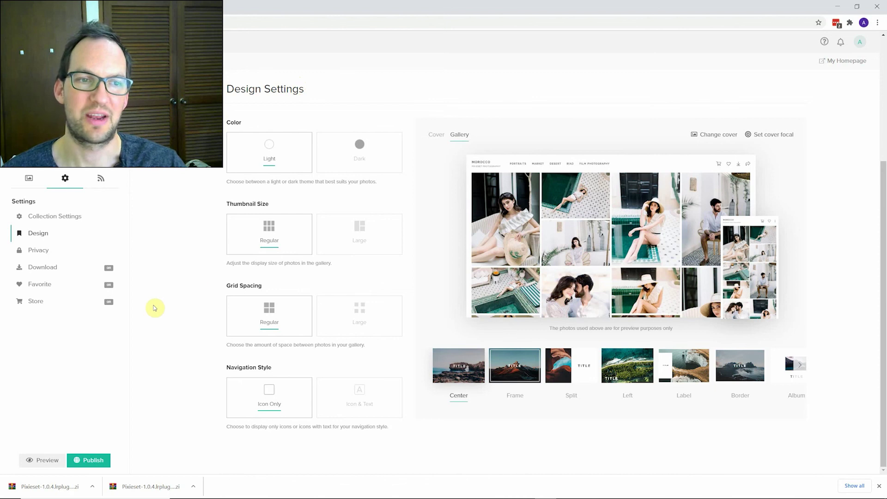
click(89, 461)
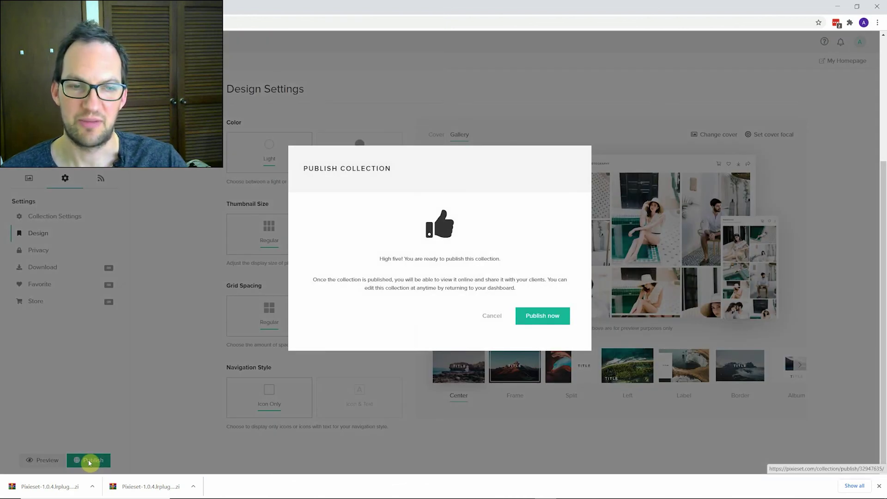
click(540, 311)
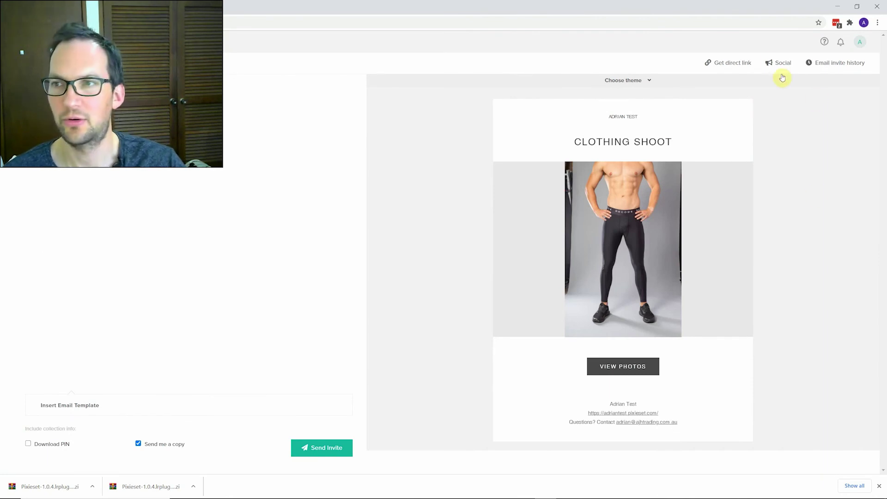
Copy the direct link URL of the Clothing Shoot collection and close the link dialog.
click(734, 67)
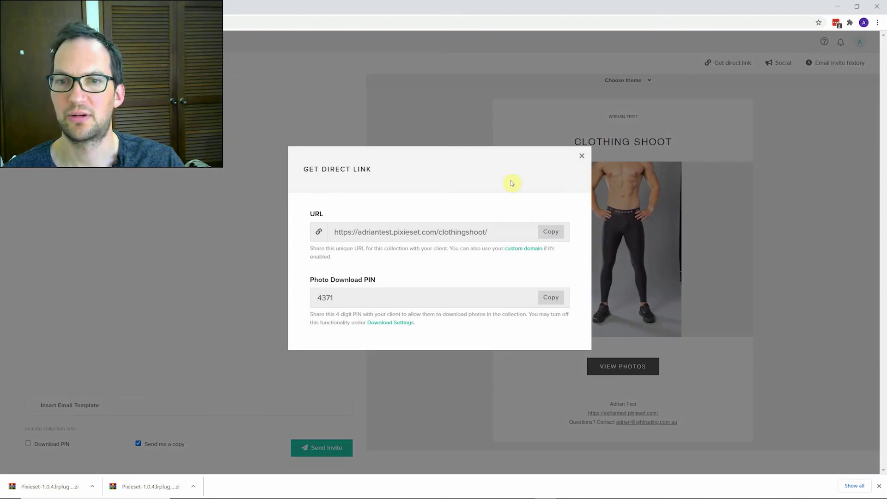
click(554, 232)
click(581, 157)
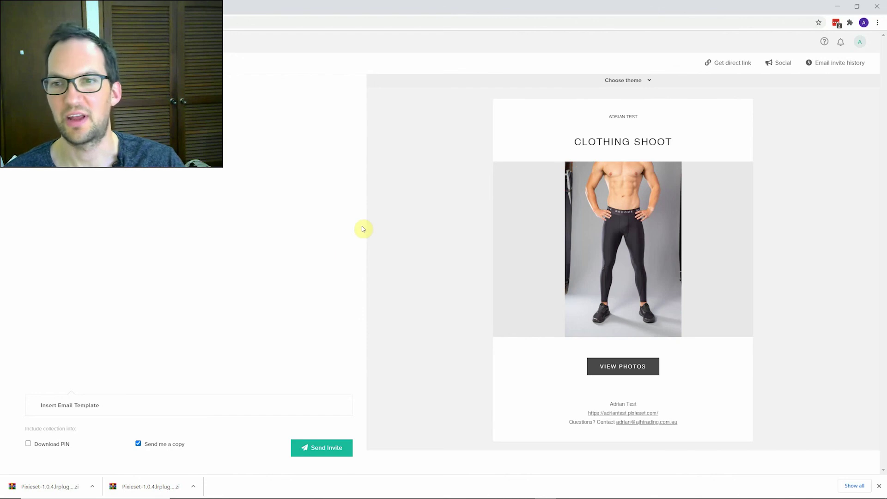
View the social media sharing options and return to the collection's photo sets.
click(770, 61)
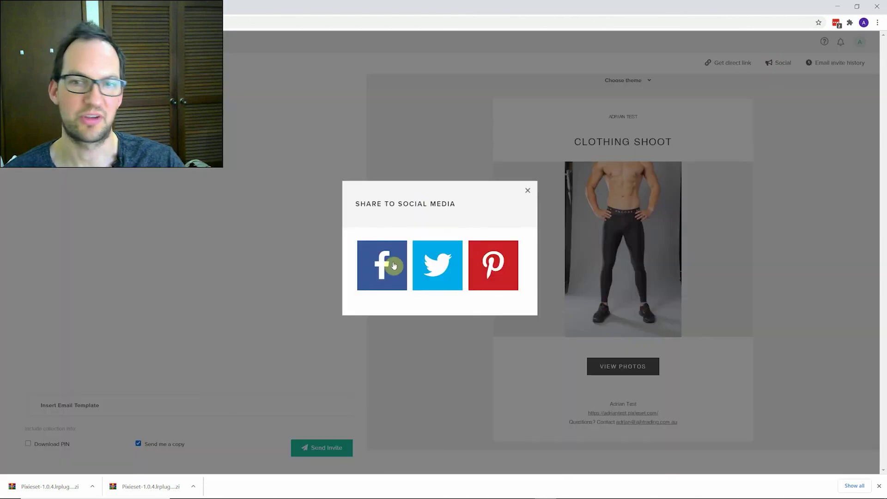
click(526, 191)
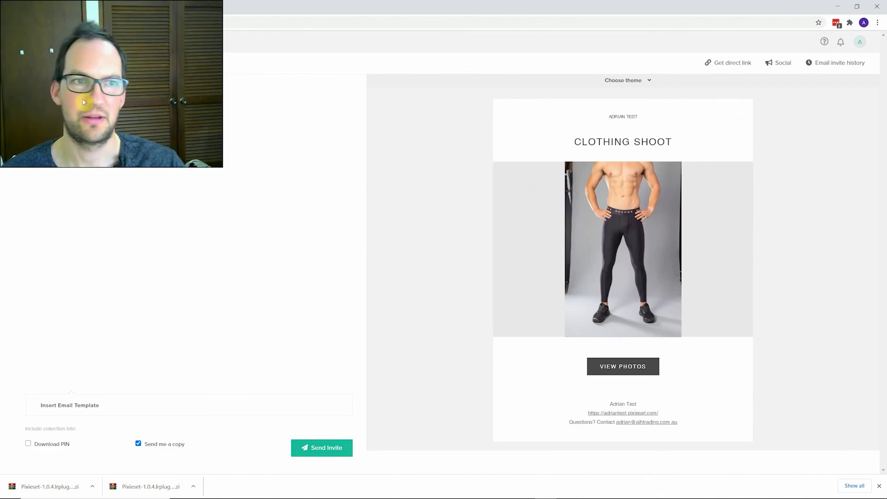
click(22, 64)
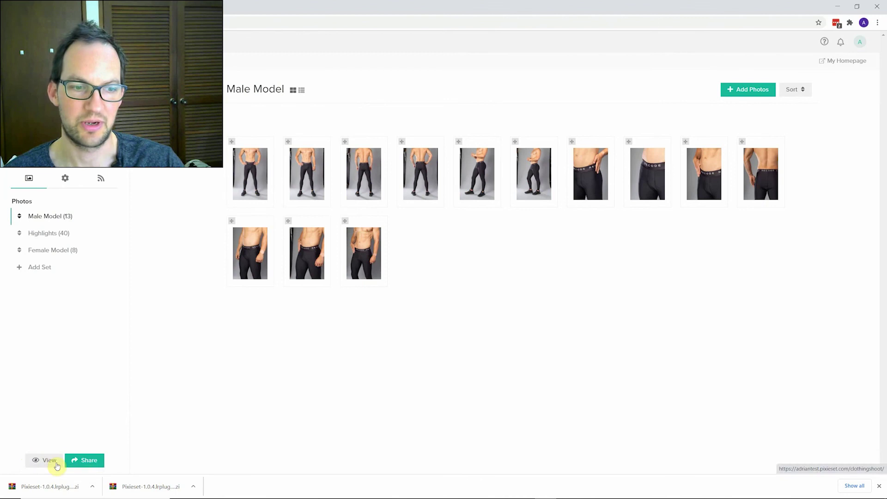
Open the client view of the published collection and examine its cover and the Male Model photo gallery.
click(49, 460)
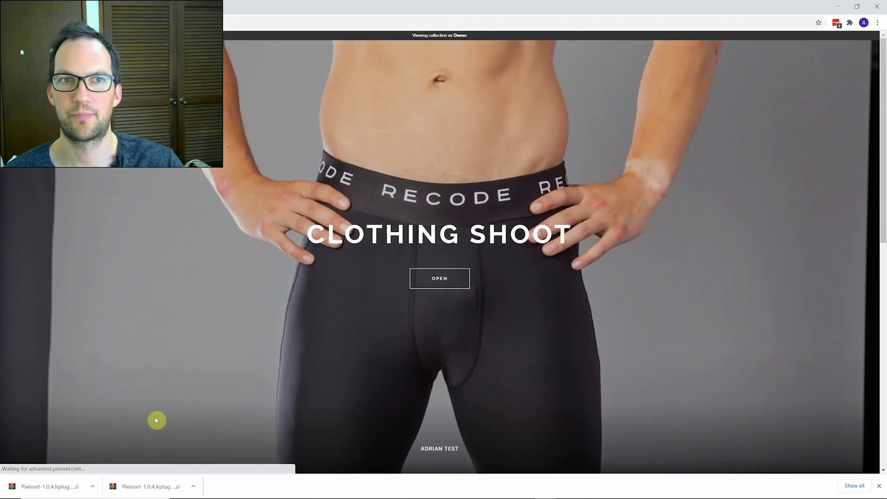
scroll(415, 202, down, 7)
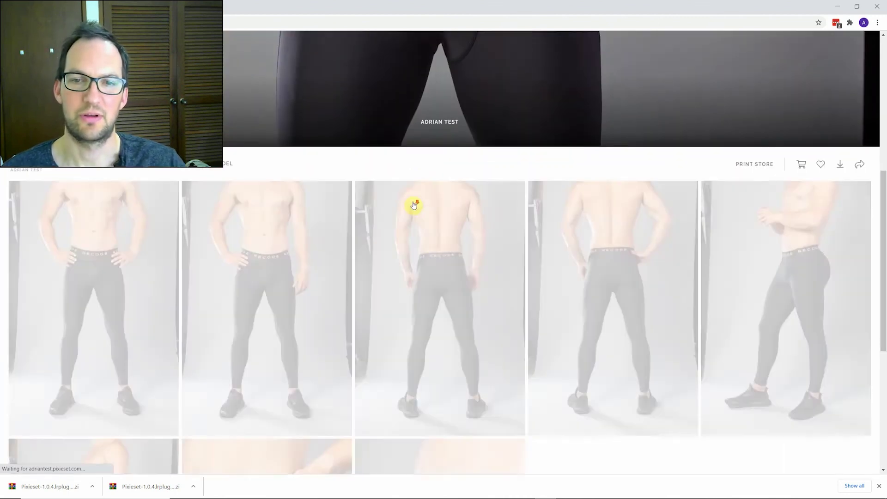
scroll(413, 203, down, 3)
scroll(413, 204, up, 3)
scroll(363, 207, down, 1)
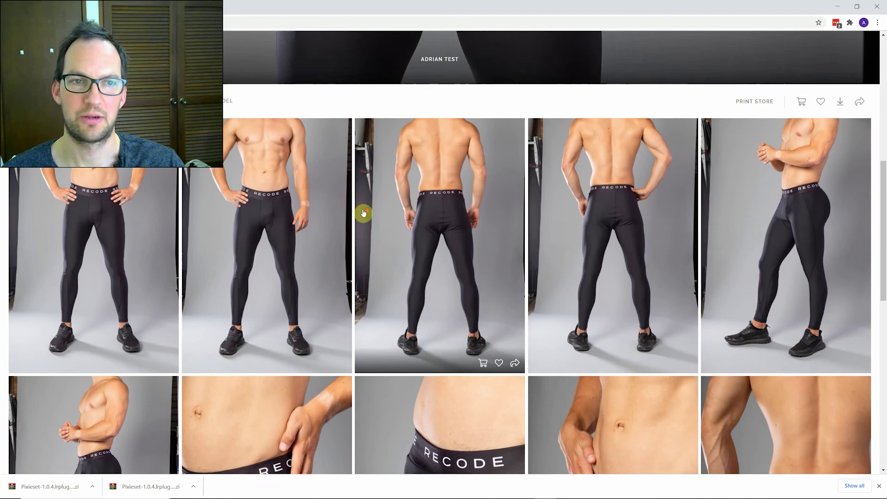
scroll(125, 340, down, 7)
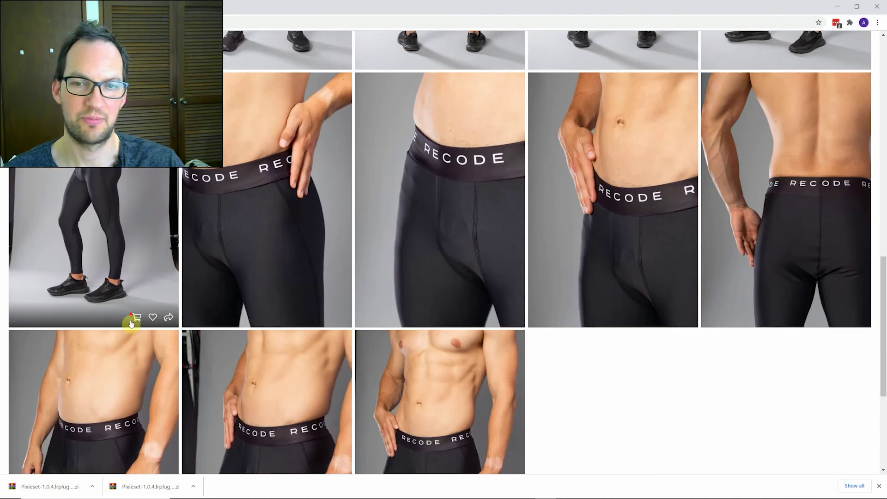
scroll(138, 318, down, 4)
scroll(156, 311, up, 9)
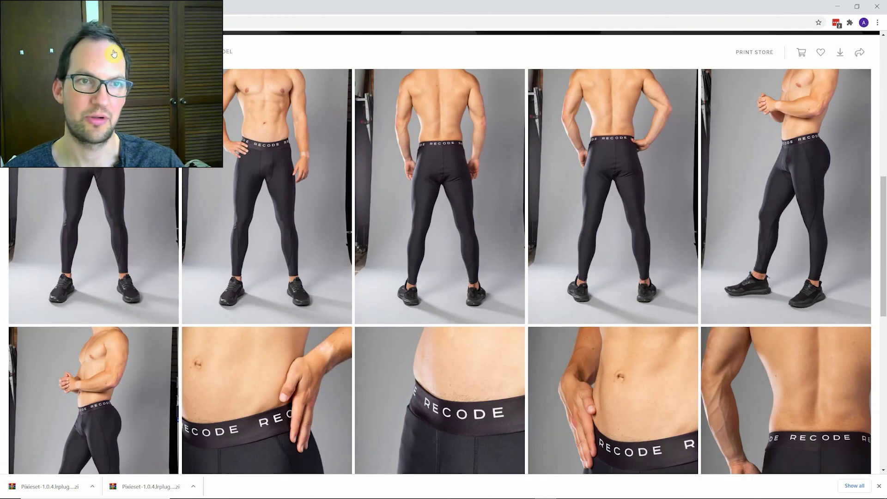
Open the Female Model photo set in the published collection and look through its images.
click(195, 51)
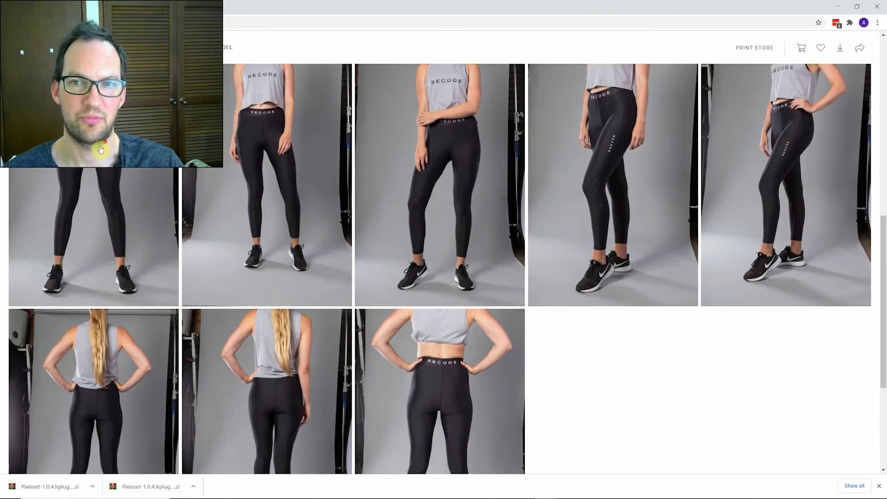
scroll(100, 149, down, 4)
scroll(98, 156, up, 6)
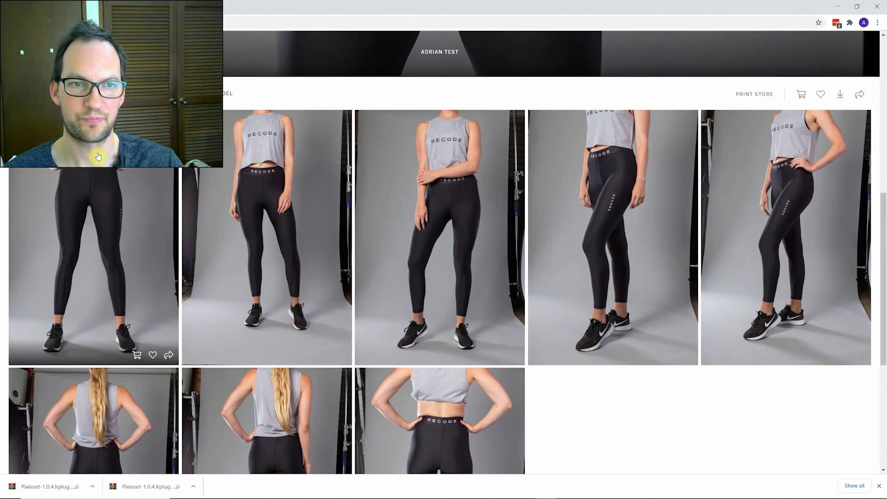
Open the Highlights set and browse its male and female model photos and the Clothing Shoot cover.
click(138, 93)
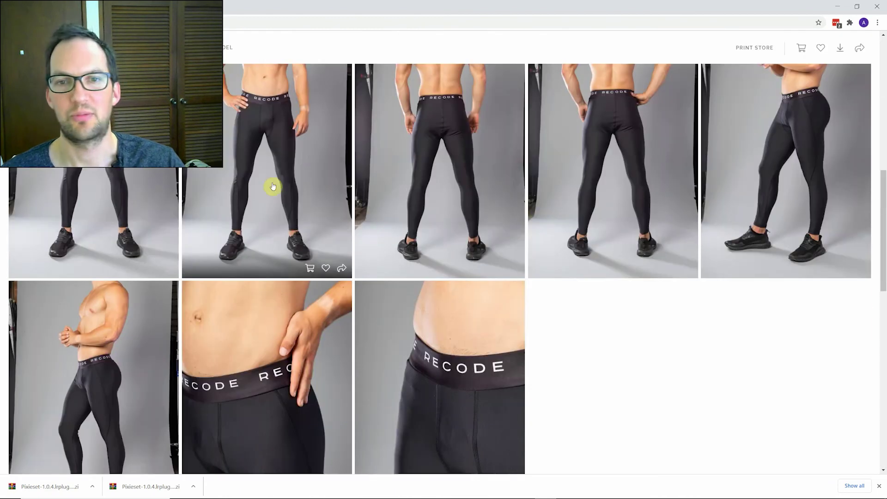
scroll(266, 192, up, 5)
scroll(231, 210, down, 12)
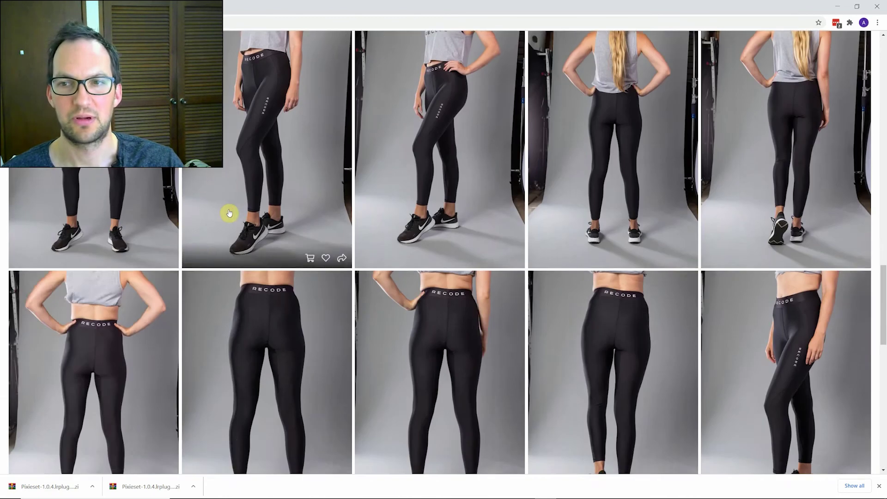
scroll(229, 213, down, 8)
scroll(228, 211, up, 4)
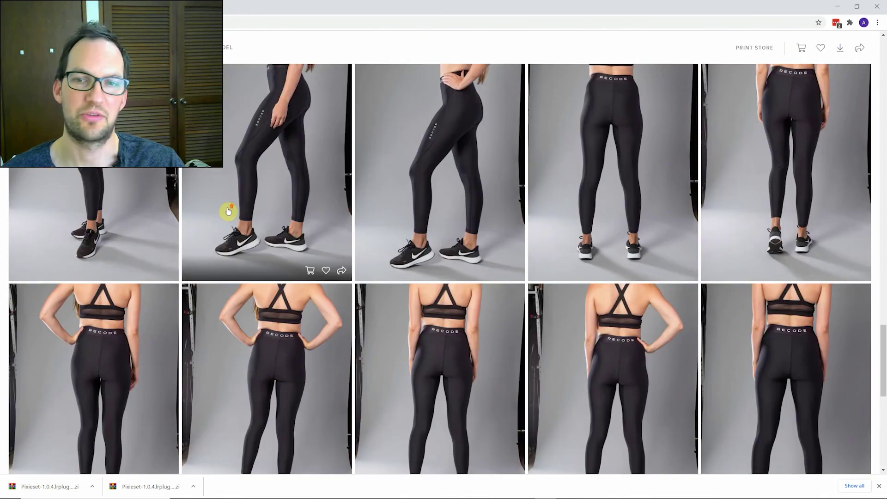
scroll(228, 211, up, 15)
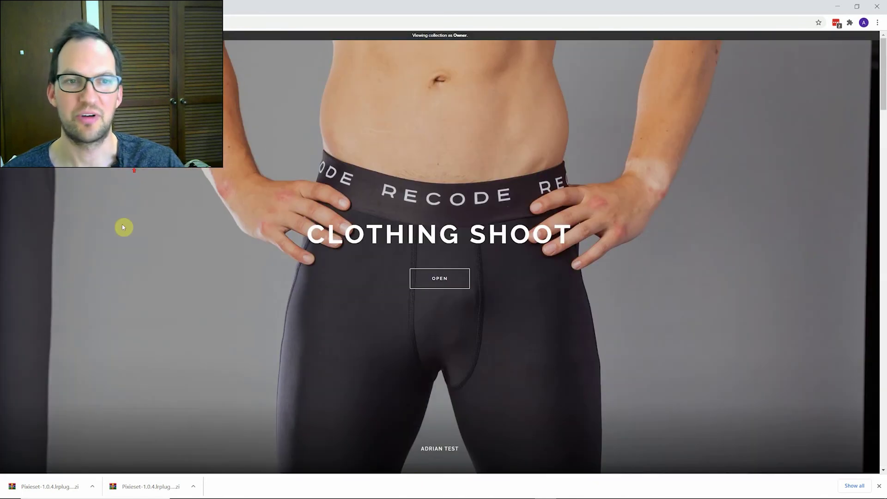
scroll(134, 234, down, 10)
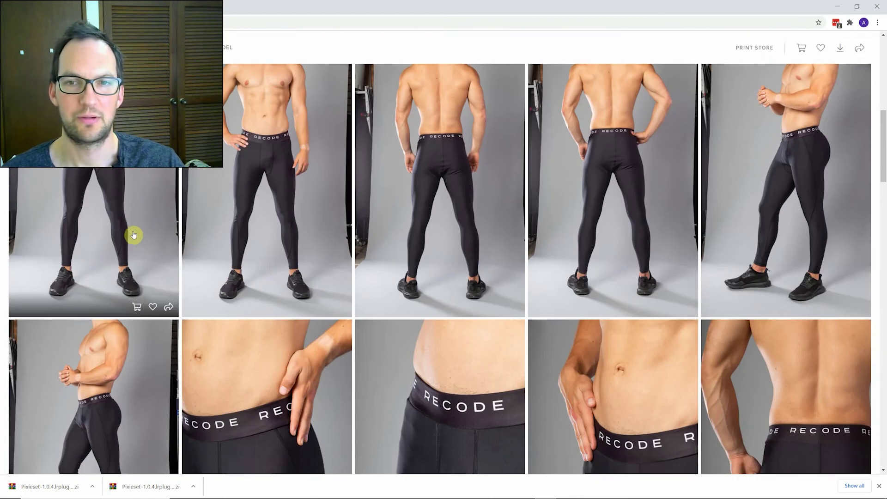
scroll(133, 235, down, 10)
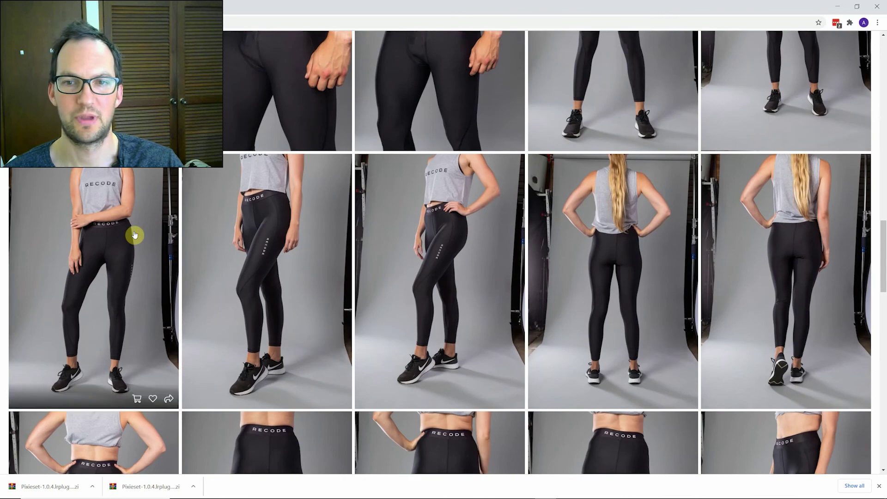
scroll(134, 234, down, 2)
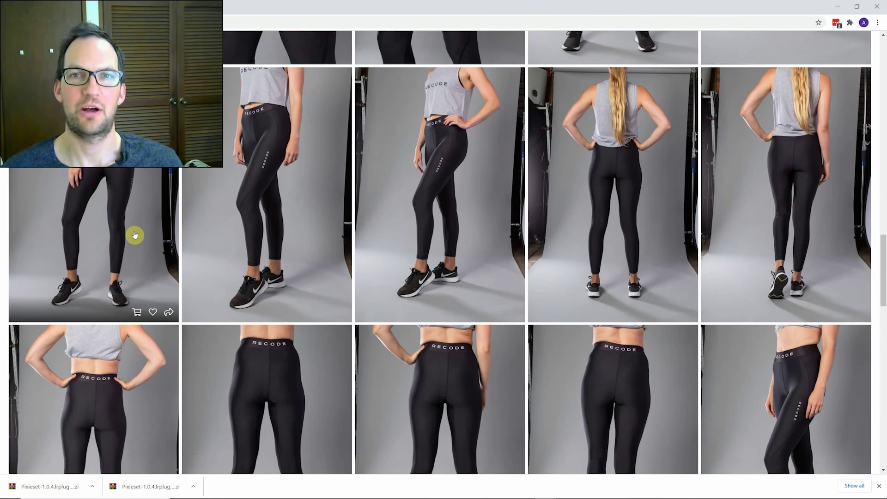